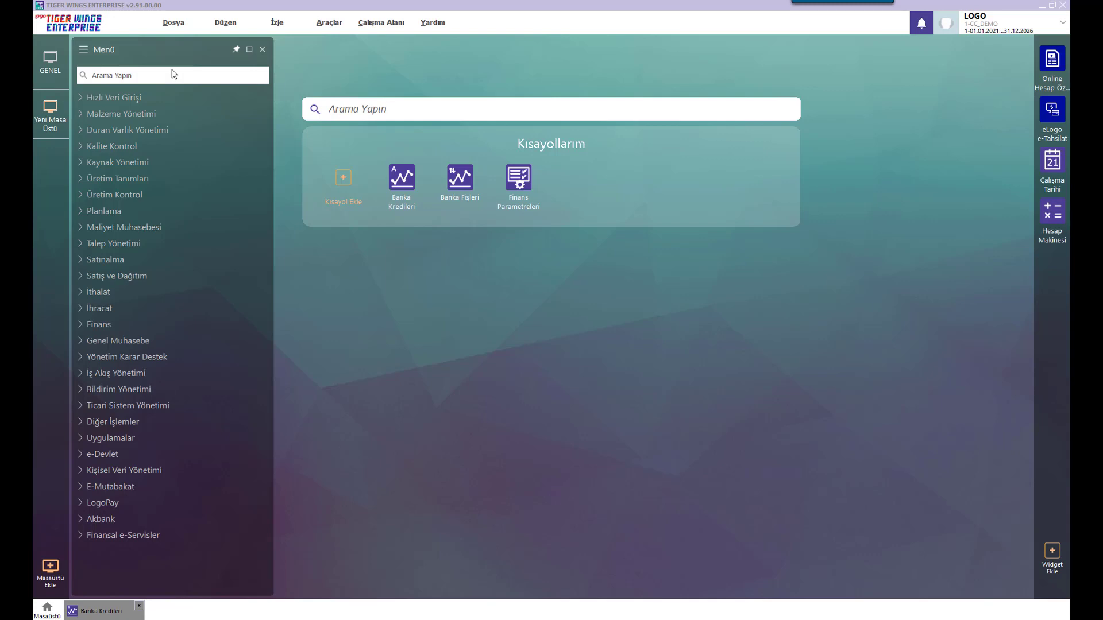
In Finans Parametreleri, set "Banka Kredi Tanımında Kısa - Uzun Vade Muhasebe Hesapları Ayrı Takip Edilsin" to Evet and confirm the parameters.
{"action": "left_click", "coordinate": [512, 185]}
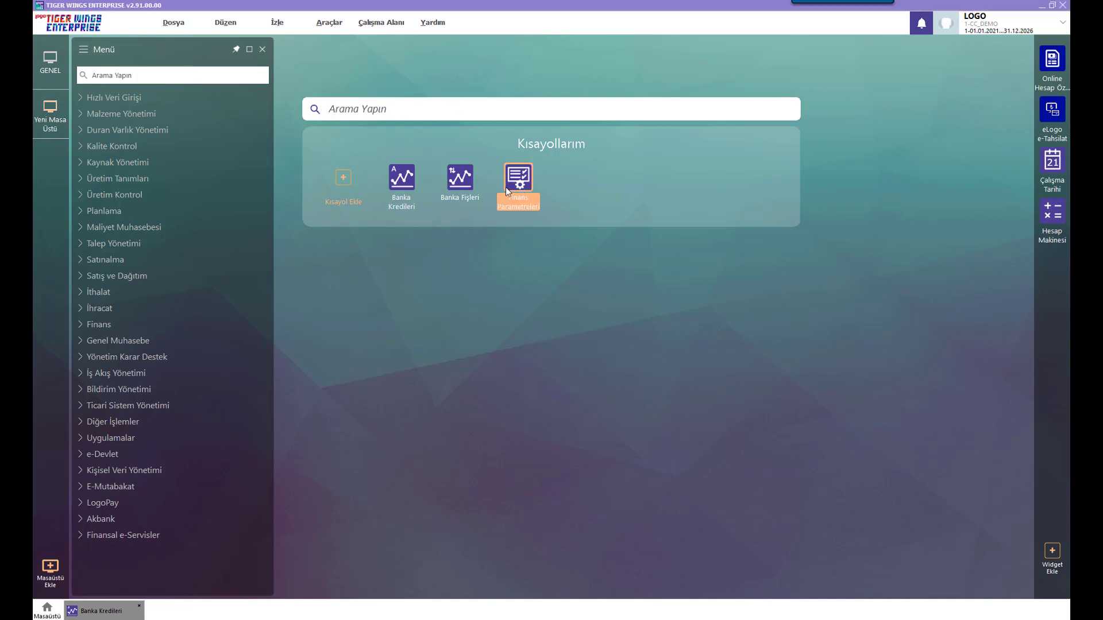
{"action": "left_click", "coordinate": [486, 337]}
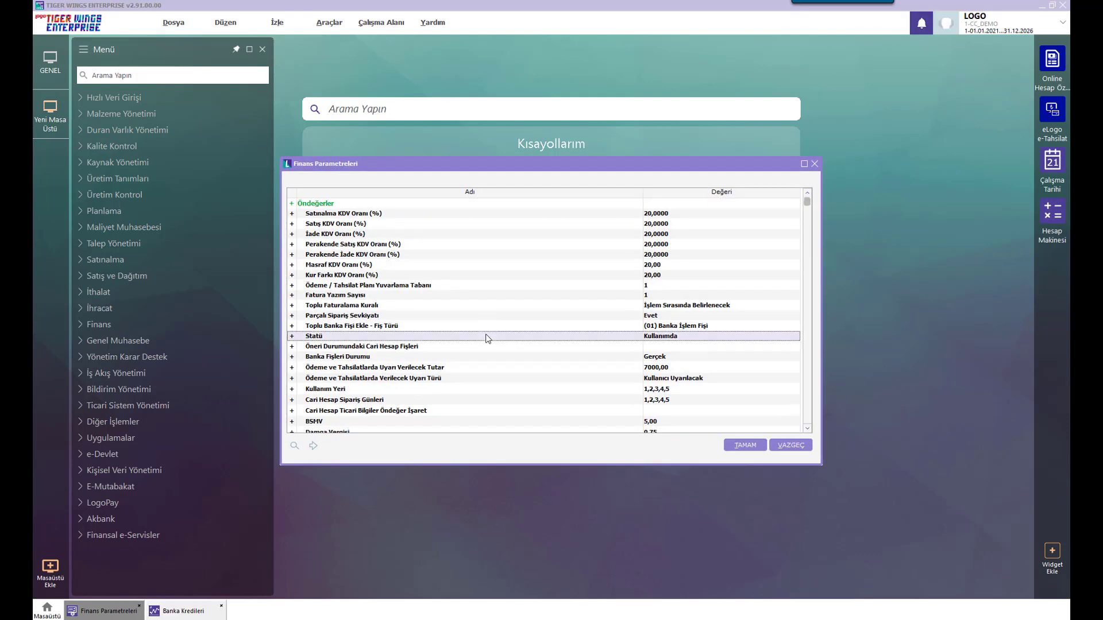
{"action": "key", "text": "Page_Down"}
{"action": "key", "text": "Page_Down"}
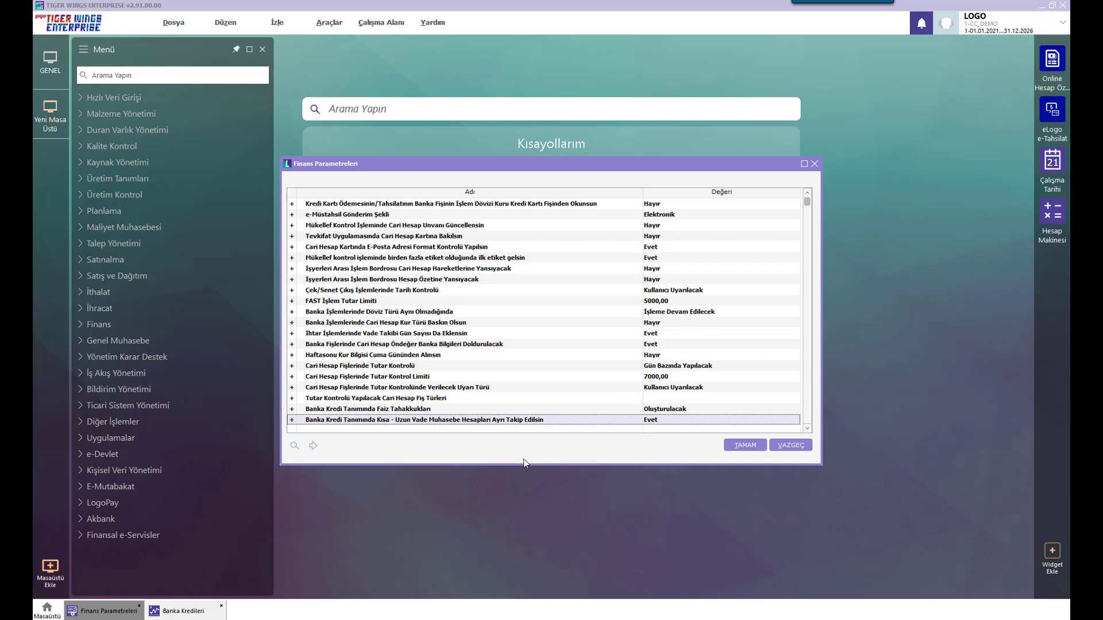
{"action": "left_click", "coordinate": [653, 422]}
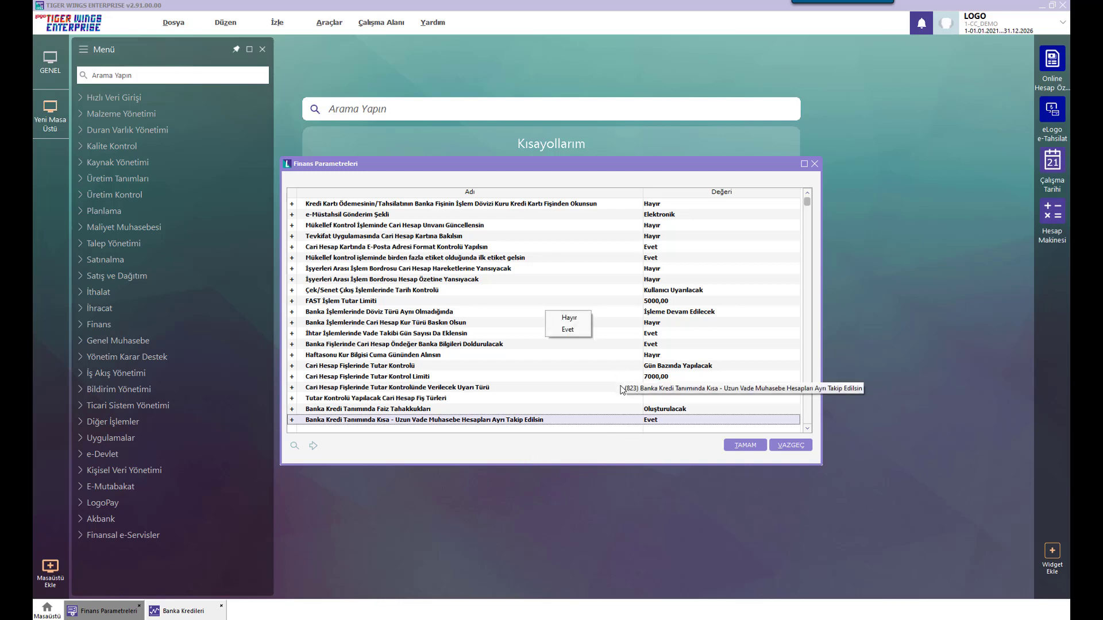
{"action": "left_click", "coordinate": [578, 329]}
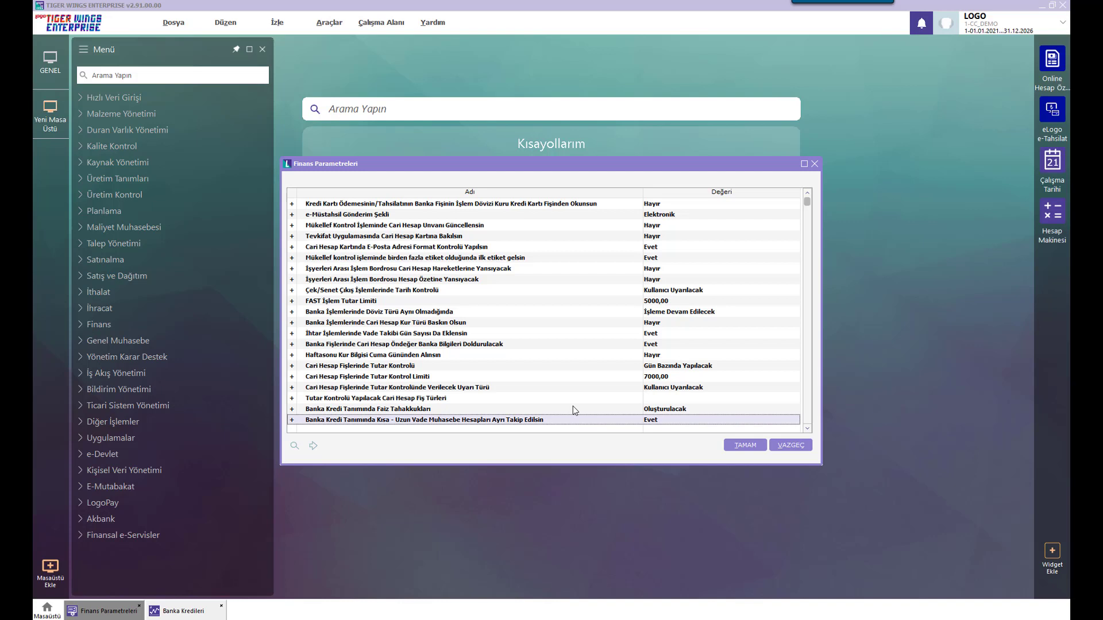
{"action": "left_click", "coordinate": [744, 446]}
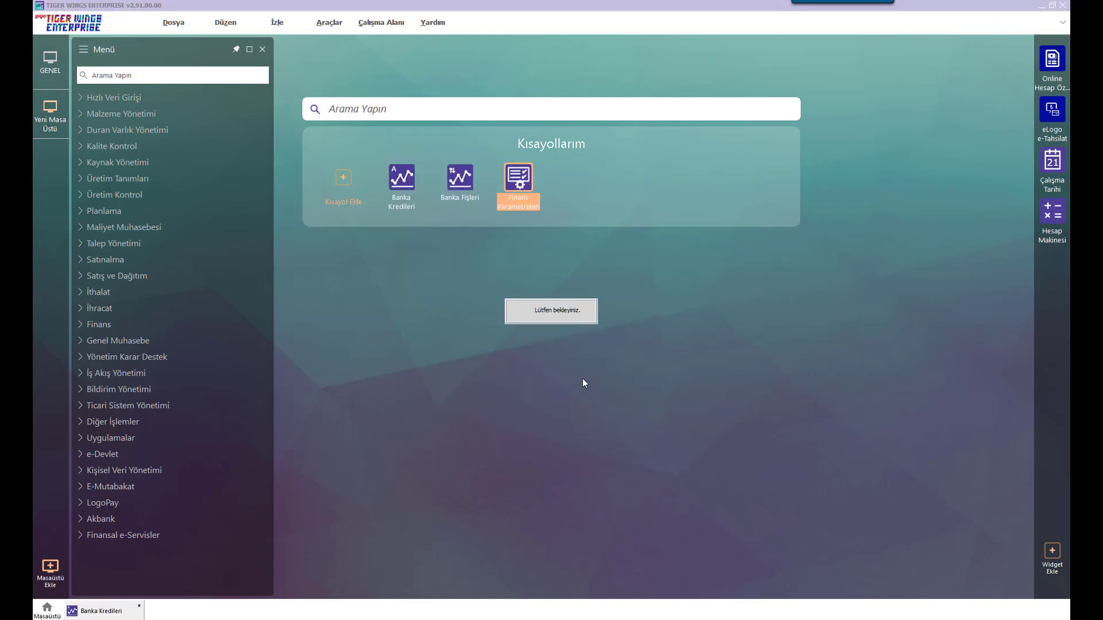
Open the Bankalar records under Finans and display the bank accounts of bank BN.001.
{"action": "left_click", "coordinate": [100, 324]}
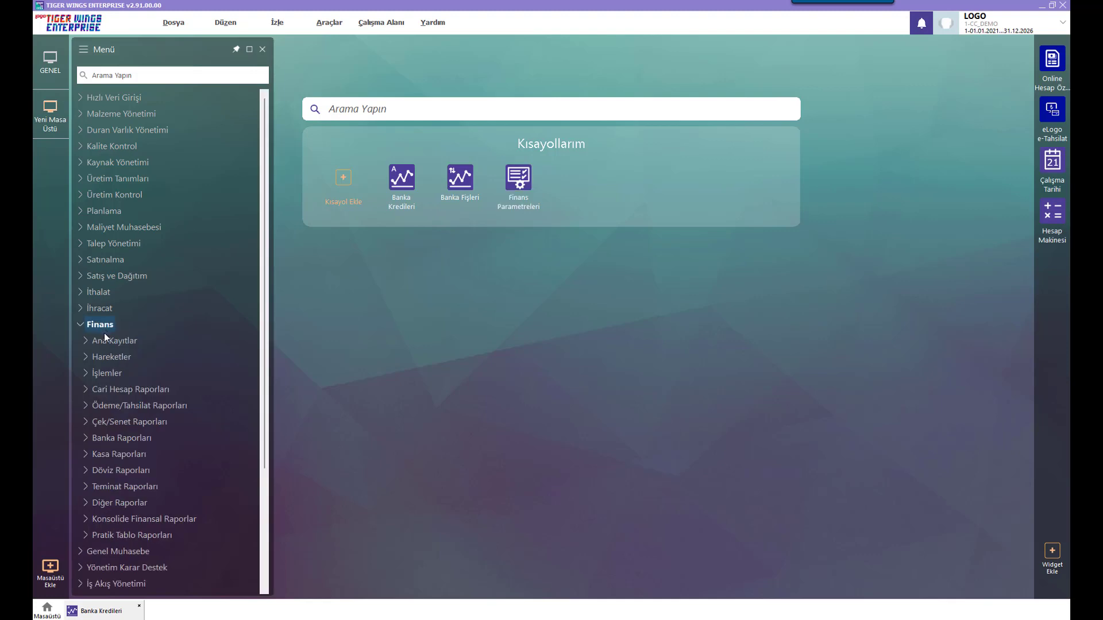
{"action": "left_click", "coordinate": [108, 341]}
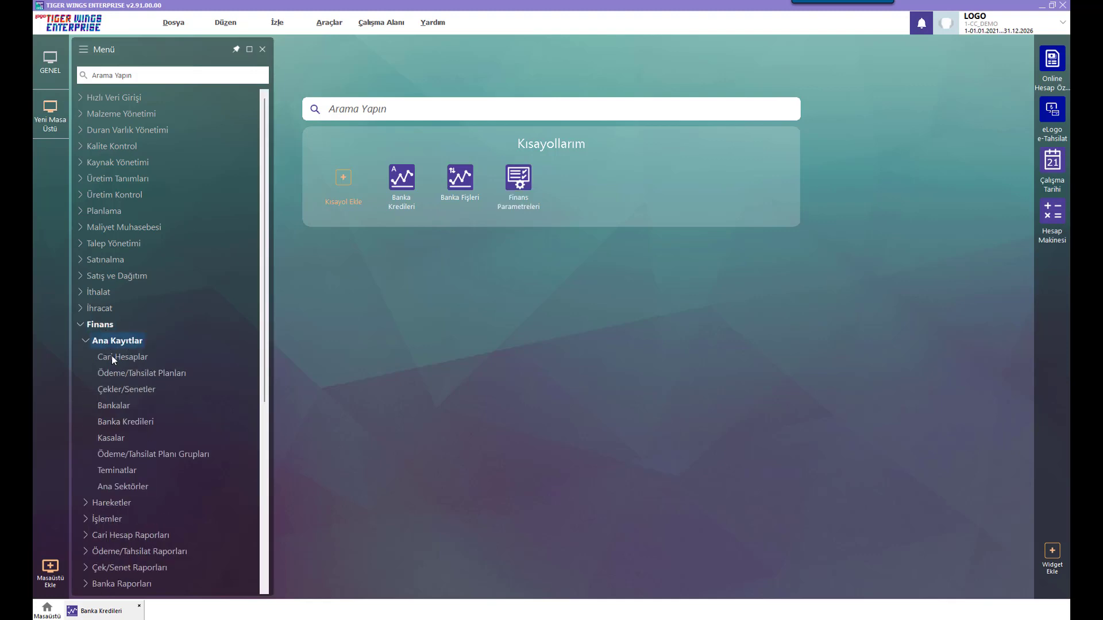
{"action": "left_click", "coordinate": [115, 405]}
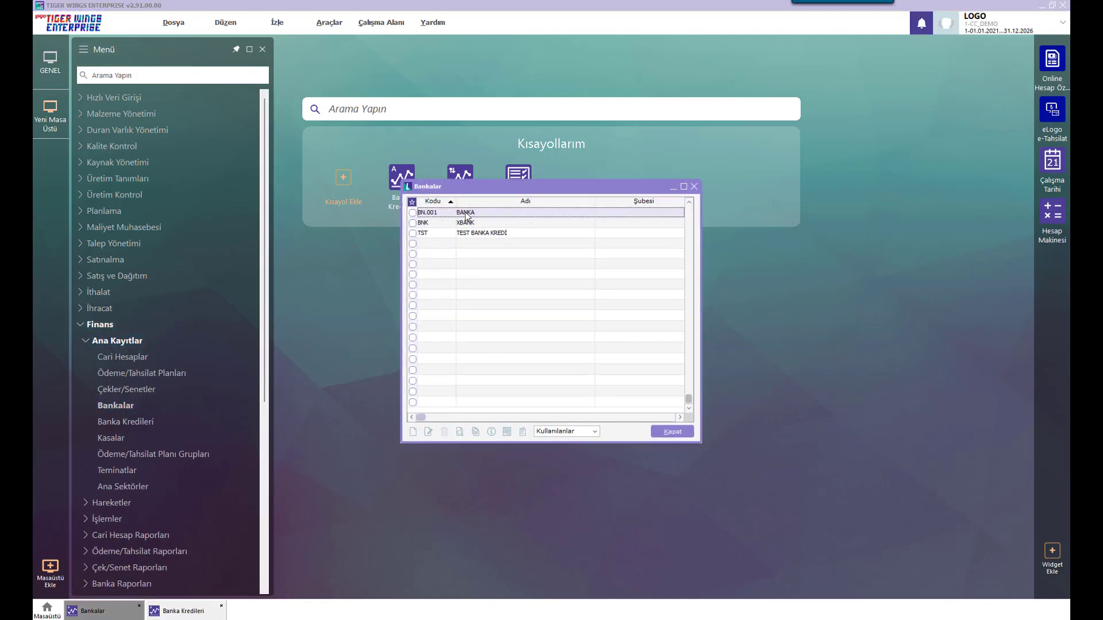
{"action": "right_click", "coordinate": [462, 213]}
{"action": "left_click", "coordinate": [489, 251]}
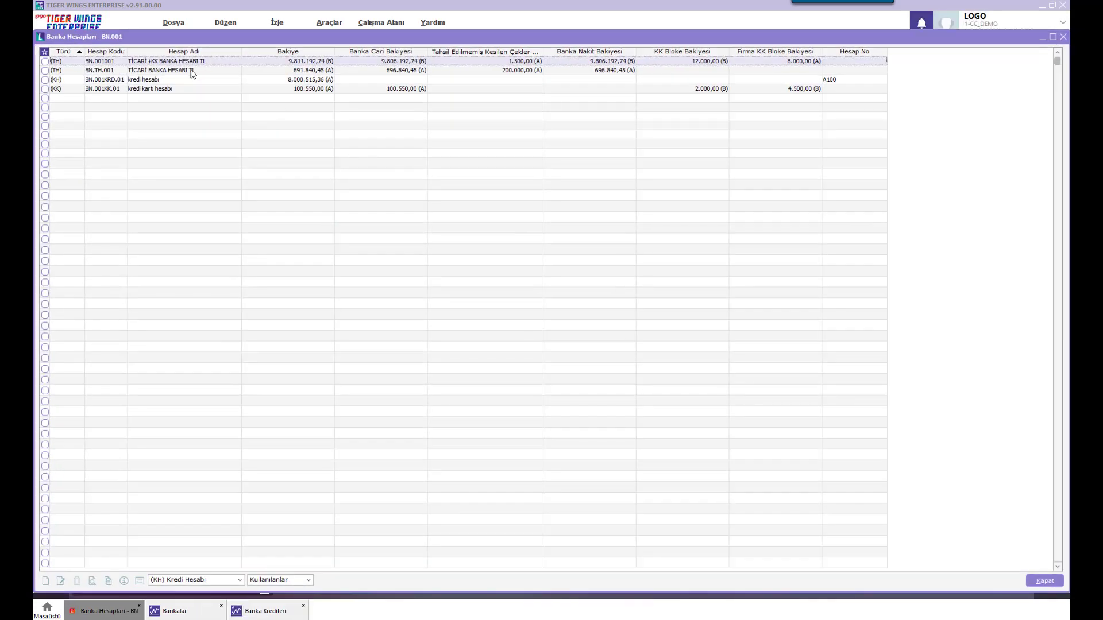
Examine the short- and long-term Muhasebe Hesapları fields of the "kredi hesabı" account, and close its record without saving.
{"action": "right_click", "coordinate": [167, 81]}
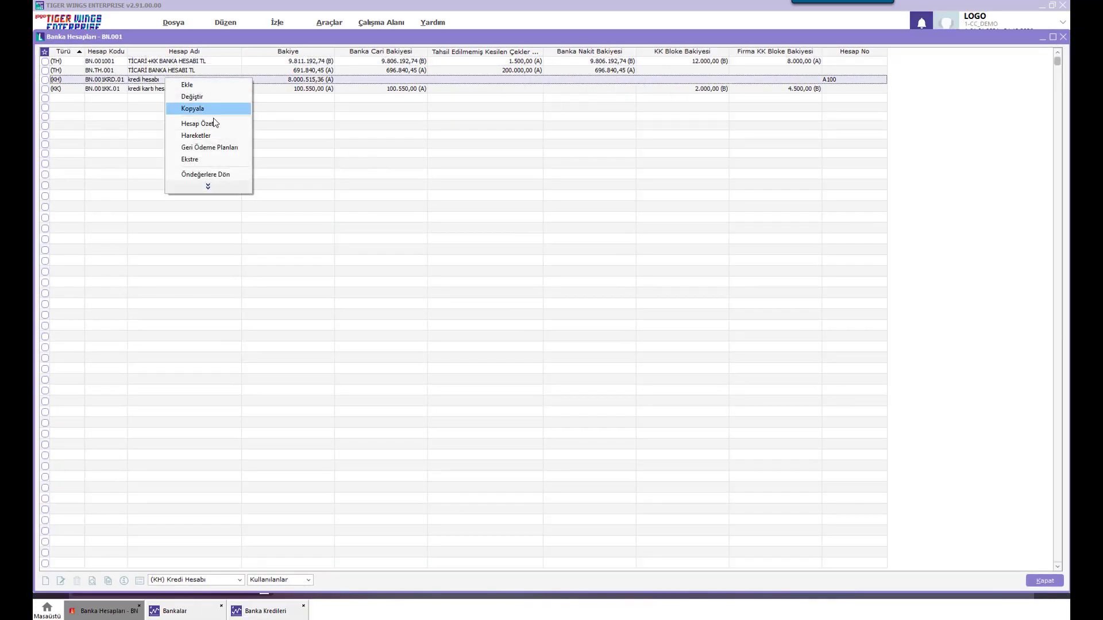
{"action": "left_click", "coordinate": [192, 96]}
{"action": "right_click", "coordinate": [582, 263]}
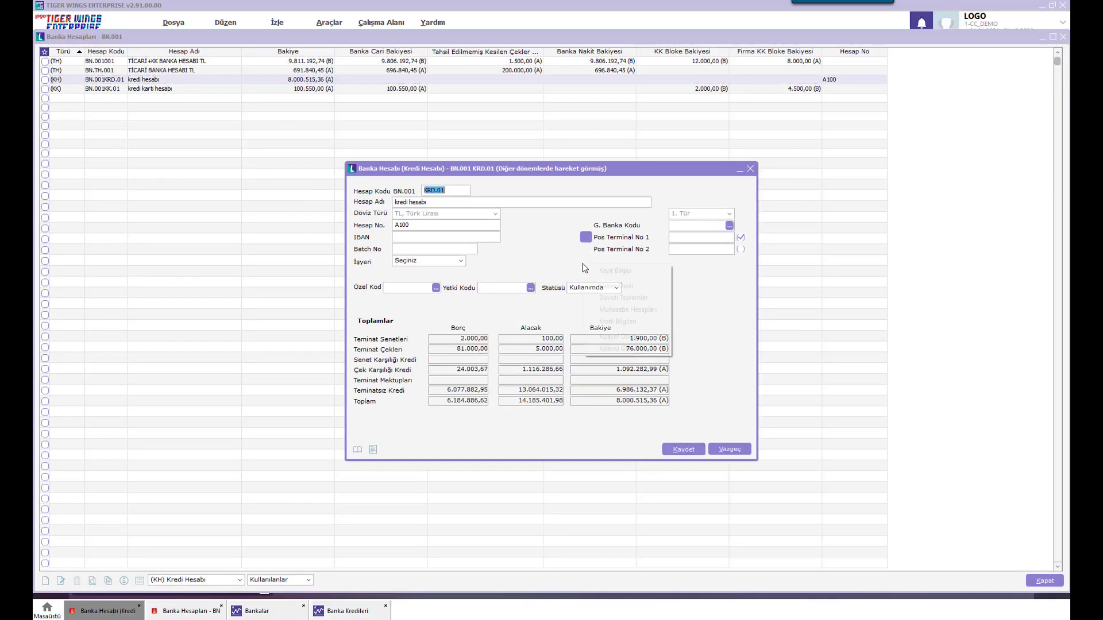
{"action": "left_click", "coordinate": [614, 311]}
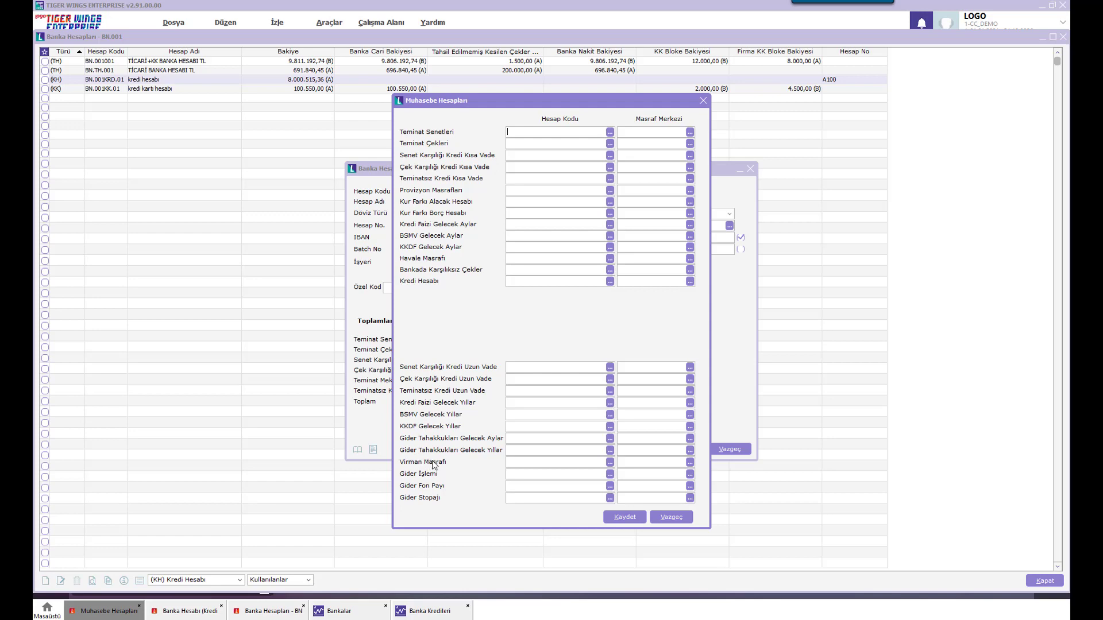
{"action": "left_click", "coordinate": [671, 517]}
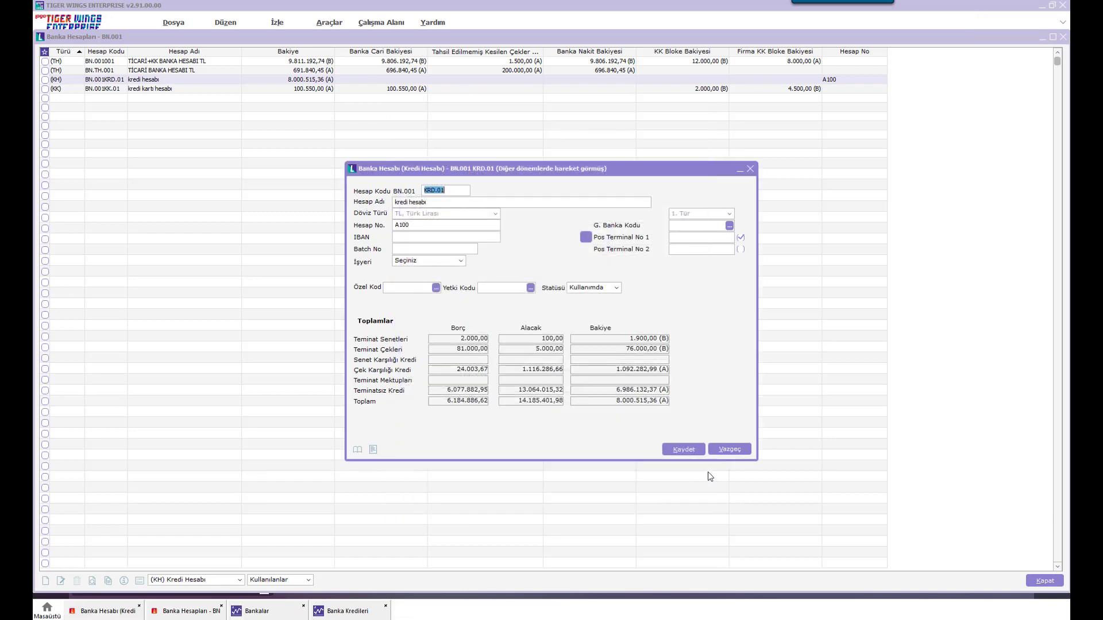
{"action": "left_click", "coordinate": [730, 449]}
Examine the short- and long-term loan entries for Bankalar in Genel Muhasebe's Muhasebe Bağlantı Kodları, and close the window.
{"action": "left_click", "coordinate": [47, 609]}
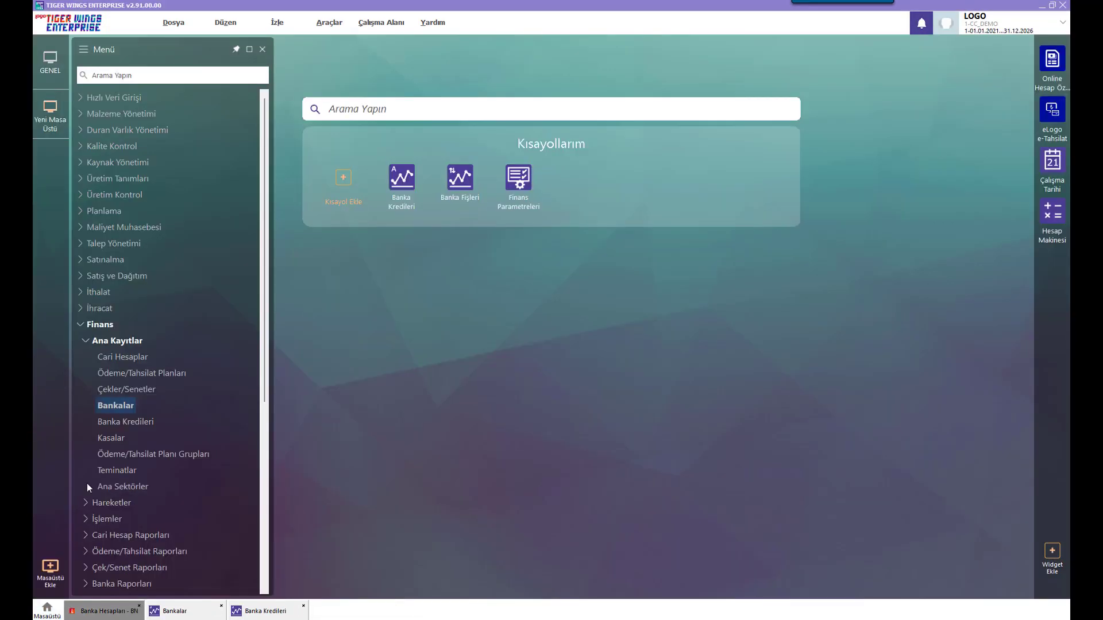
{"action": "scroll", "coordinate": [114, 428], "scroll_direction": "down", "scroll_amount": 5}
{"action": "left_click", "coordinate": [108, 453]}
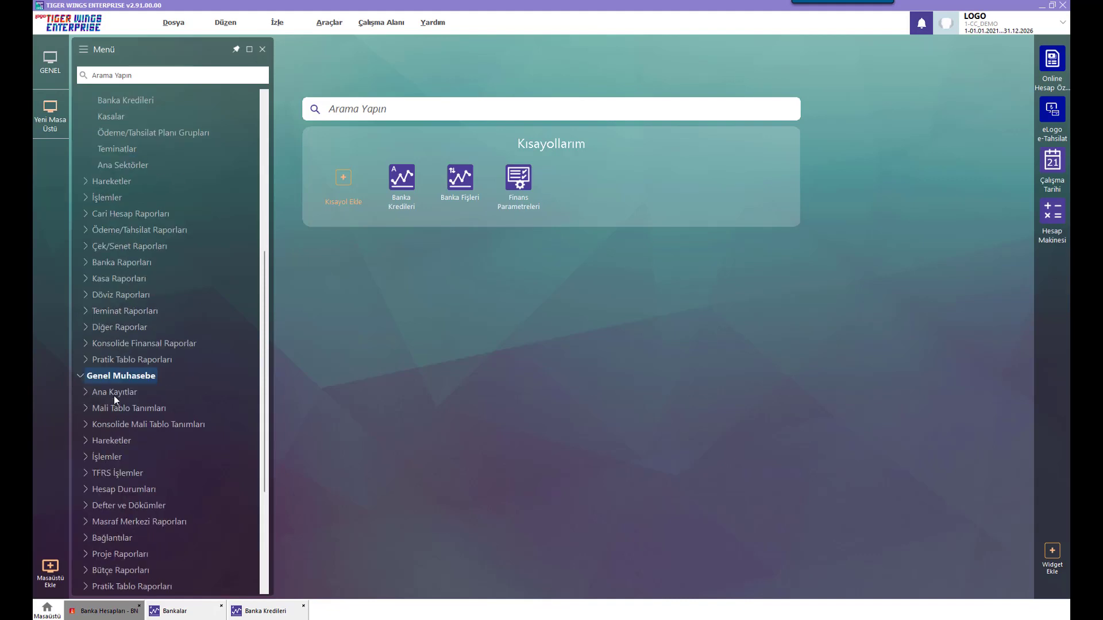
{"action": "left_click", "coordinate": [112, 391]}
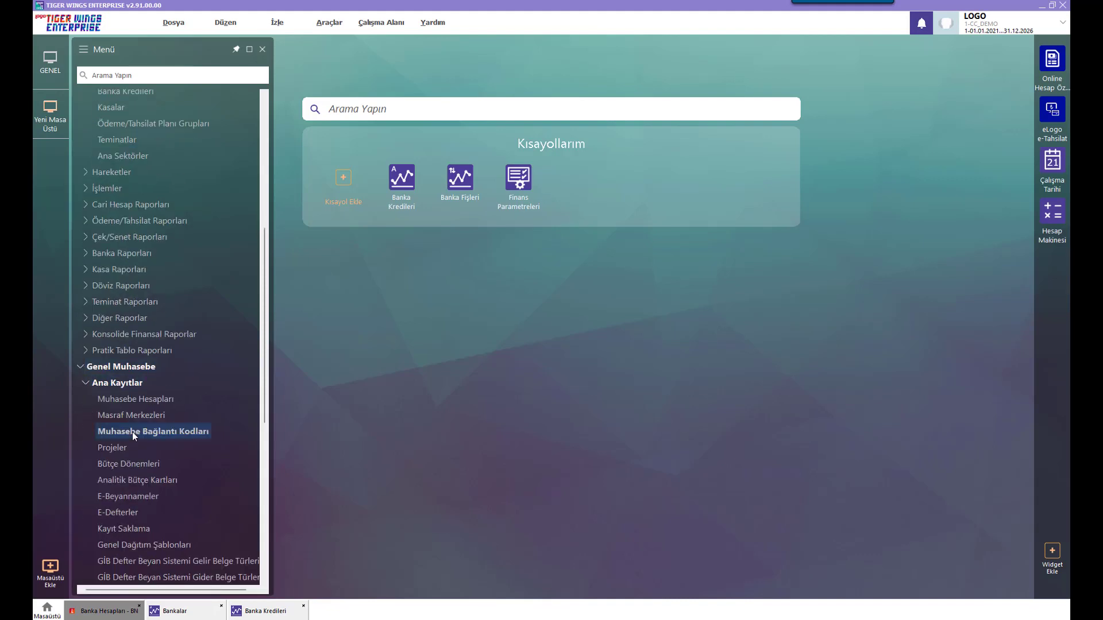
{"action": "left_click", "coordinate": [132, 432]}
{"action": "left_click", "coordinate": [447, 252]}
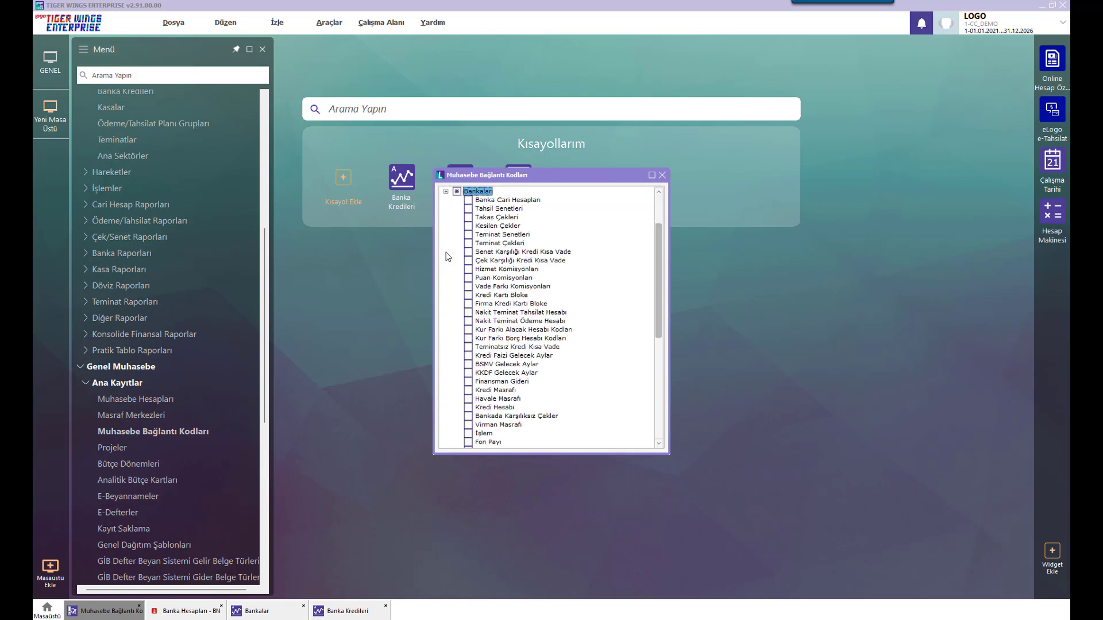
{"action": "scroll", "coordinate": [489, 246], "scroll_direction": "down", "scroll_amount": 2}
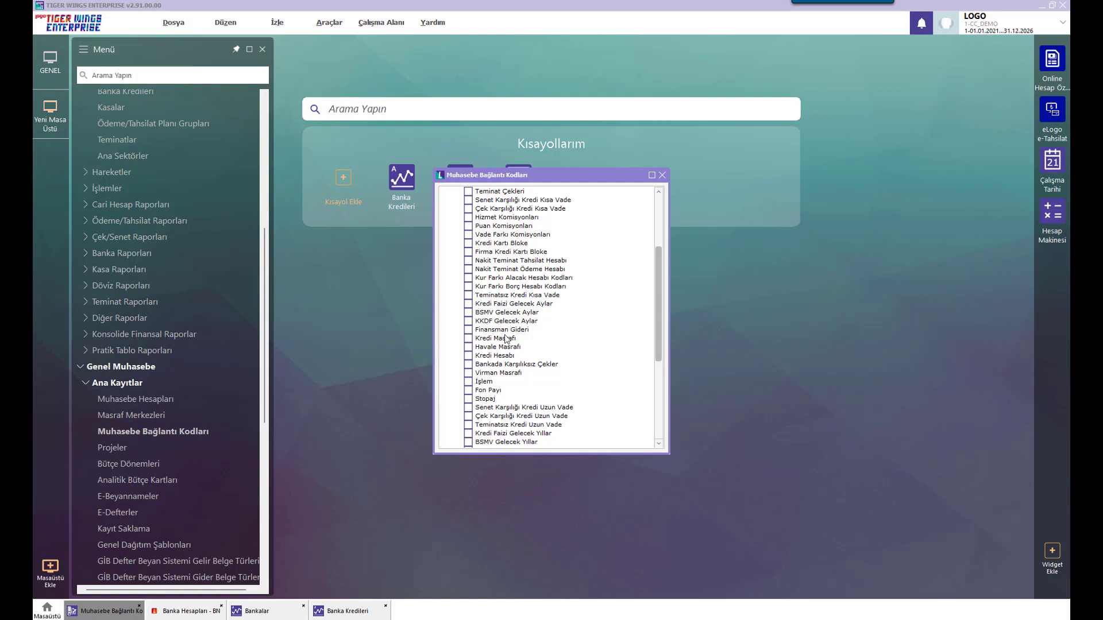
{"action": "scroll", "coordinate": [508, 339], "scroll_direction": "down", "scroll_amount": 1}
{"action": "scroll", "coordinate": [509, 386], "scroll_direction": "down", "scroll_amount": 1}
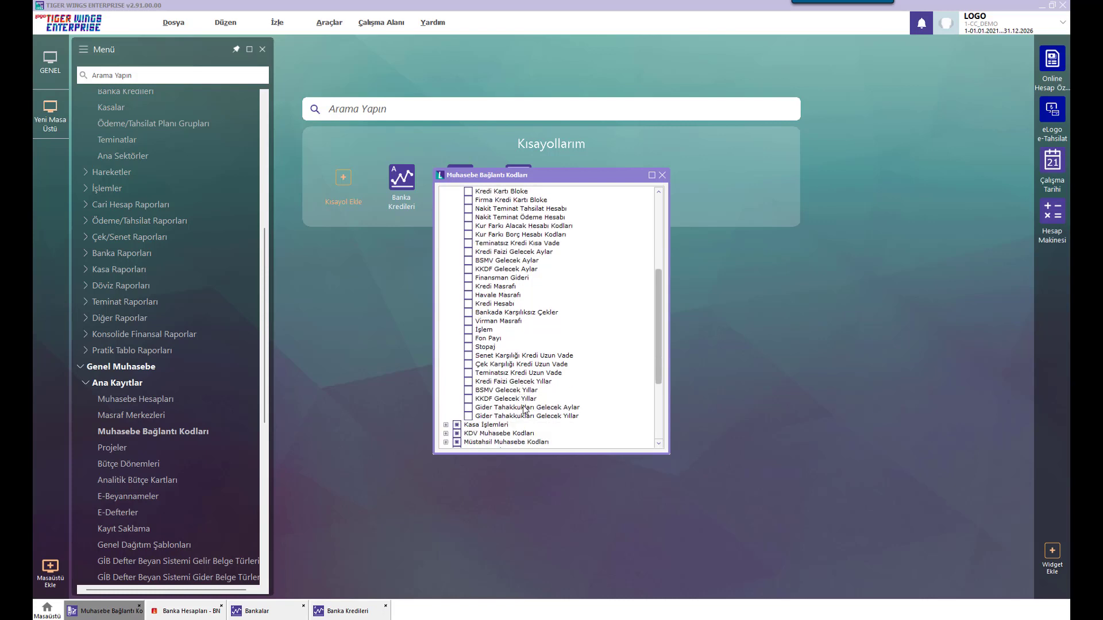
{"action": "left_click", "coordinate": [663, 175]}
Add a new Teminatsız Kredi record in Banka Kredileri with the loan code KRD.12.
{"action": "left_click", "coordinate": [400, 179]}
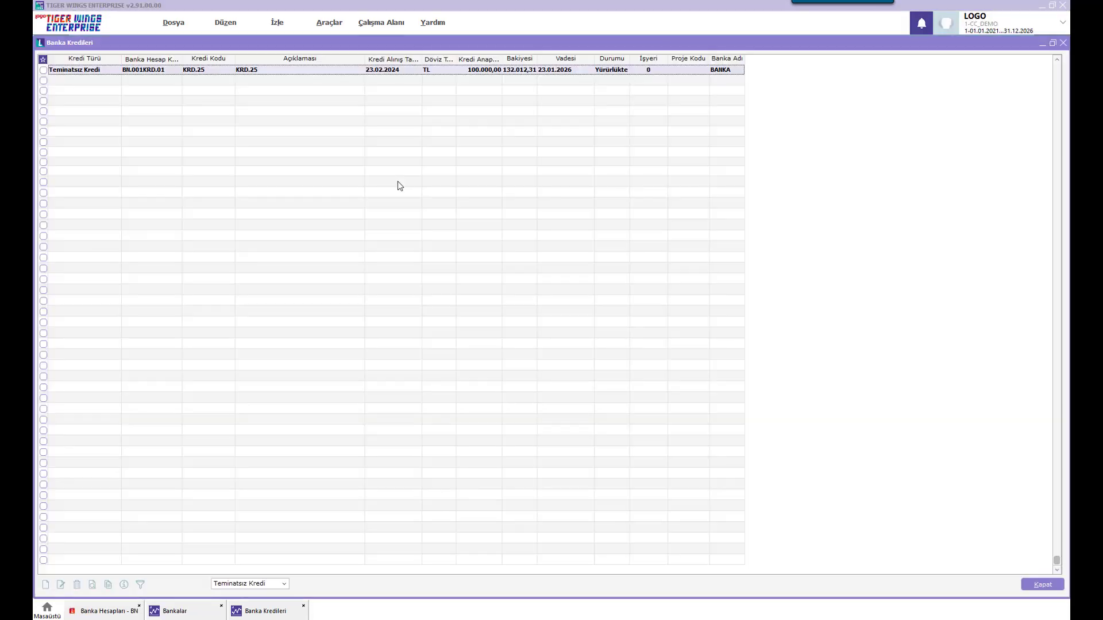
{"action": "right_click", "coordinate": [243, 101]}
{"action": "left_click", "coordinate": [255, 111]}
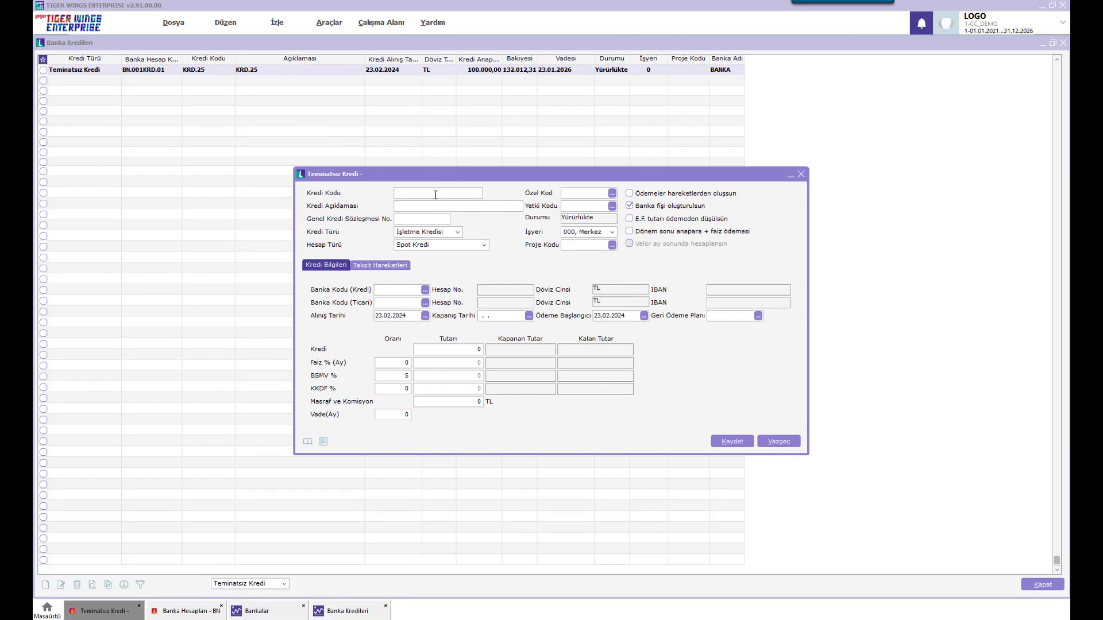
{"action": "type", "text": "KRD.12"}
{"action": "key", "text": "Tab"}
Assign bank BN.001's "kredi hesabı" as the loan's credit account and "TİCARİ+KK BANKA HESABI TL" as its commercial account.
{"action": "left_click", "coordinate": [425, 290]}
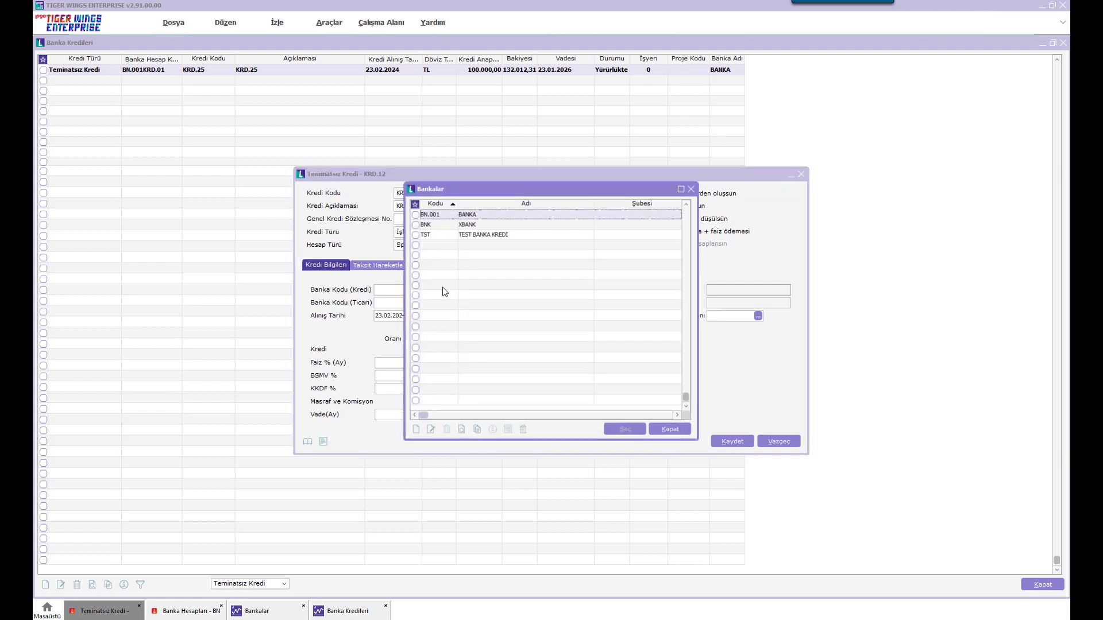
{"action": "double_click", "coordinate": [435, 218]}
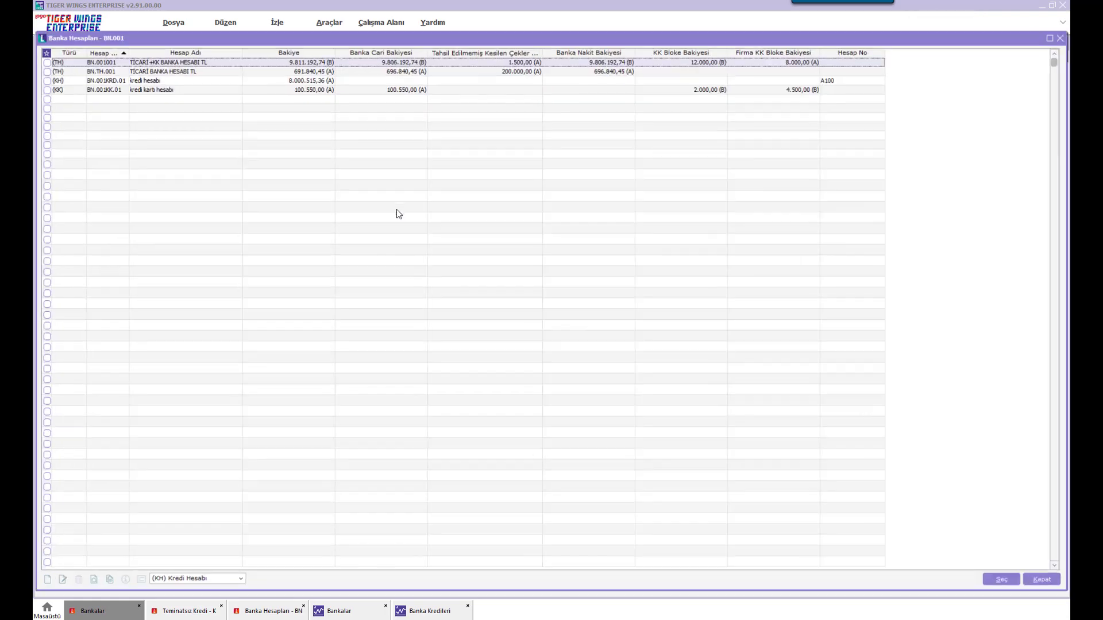
{"action": "double_click", "coordinate": [185, 93]}
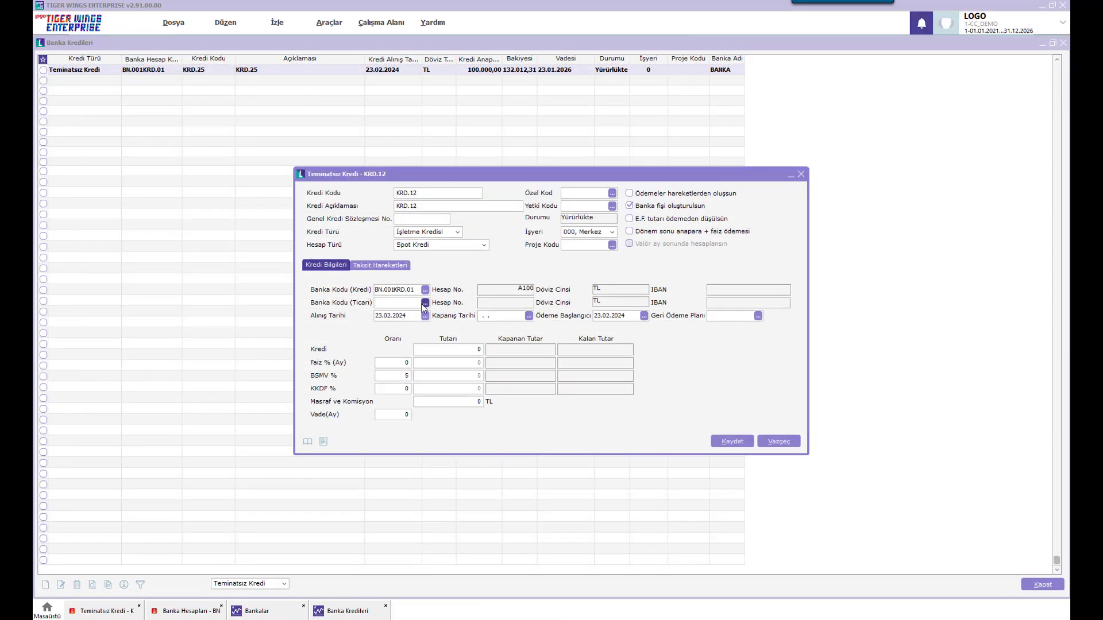
{"action": "left_click", "coordinate": [425, 303]}
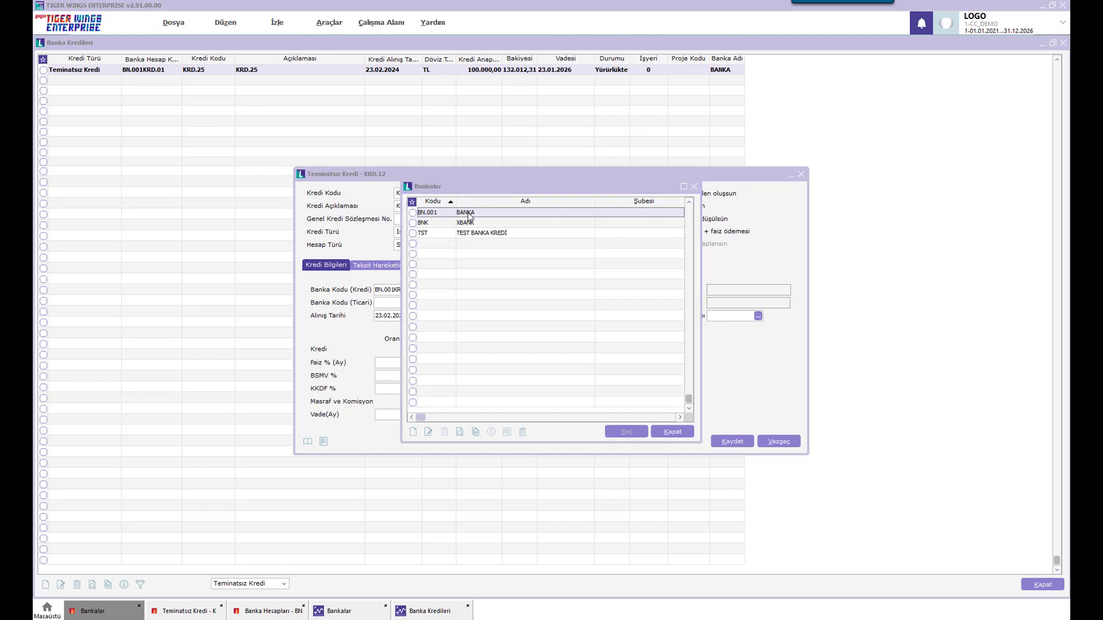
{"action": "double_click", "coordinate": [468, 216]}
{"action": "double_click", "coordinate": [215, 63]}
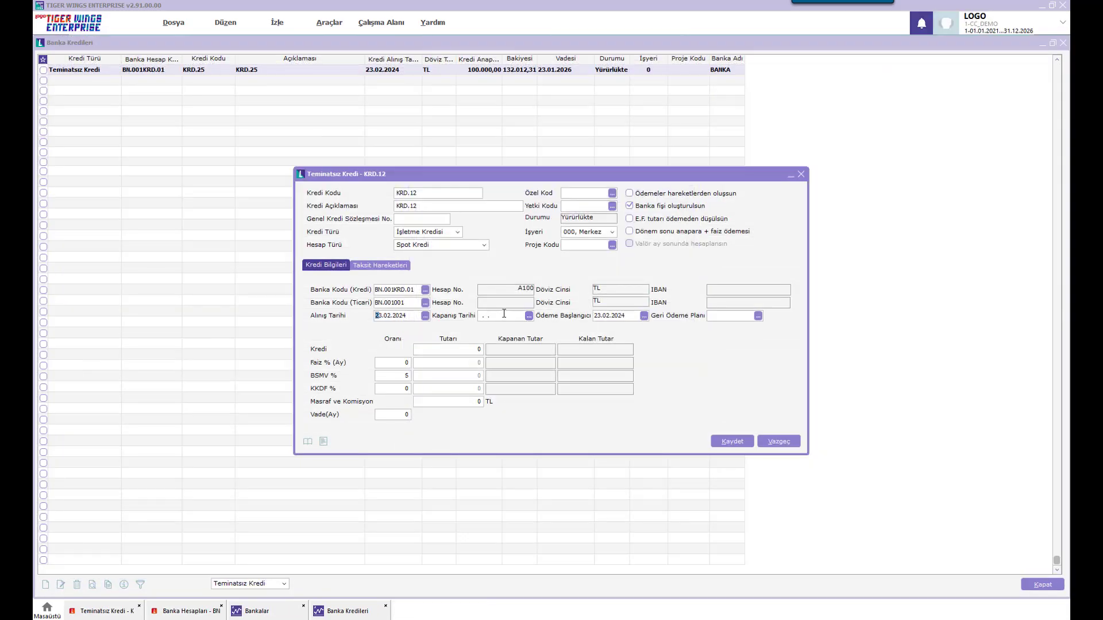
Set the loan amount to 50,000, the term to 24 months and the monthly interest rate to 2%, and save the loan.
{"action": "left_click", "coordinate": [447, 350]}
{"action": "type", "text": "50000"}
{"action": "key", "text": "Tab"}
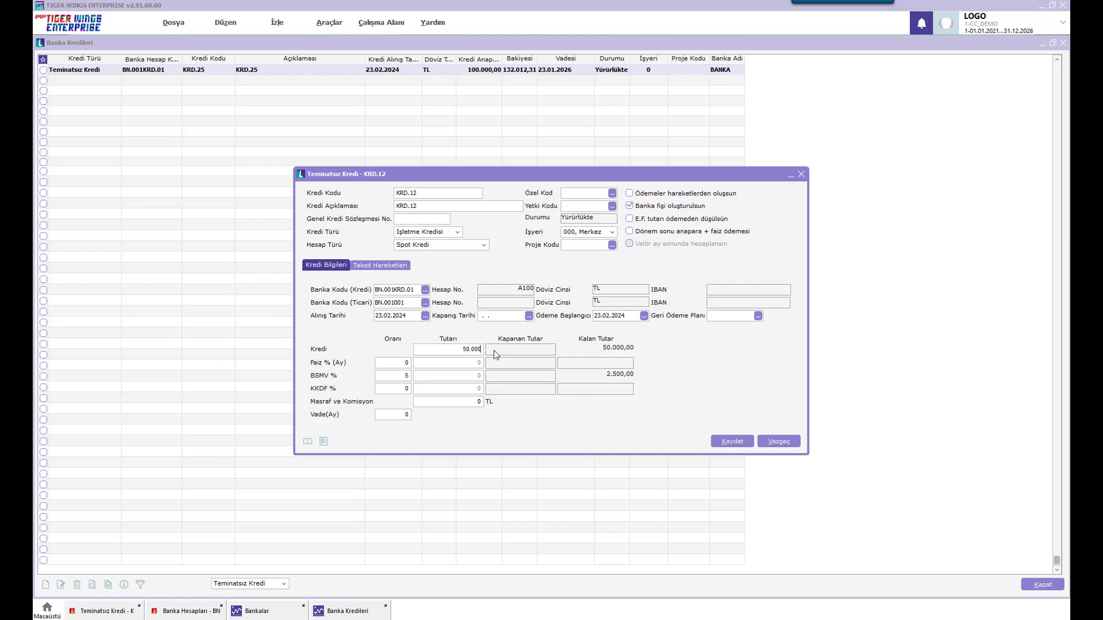
{"action": "left_click", "coordinate": [402, 414]}
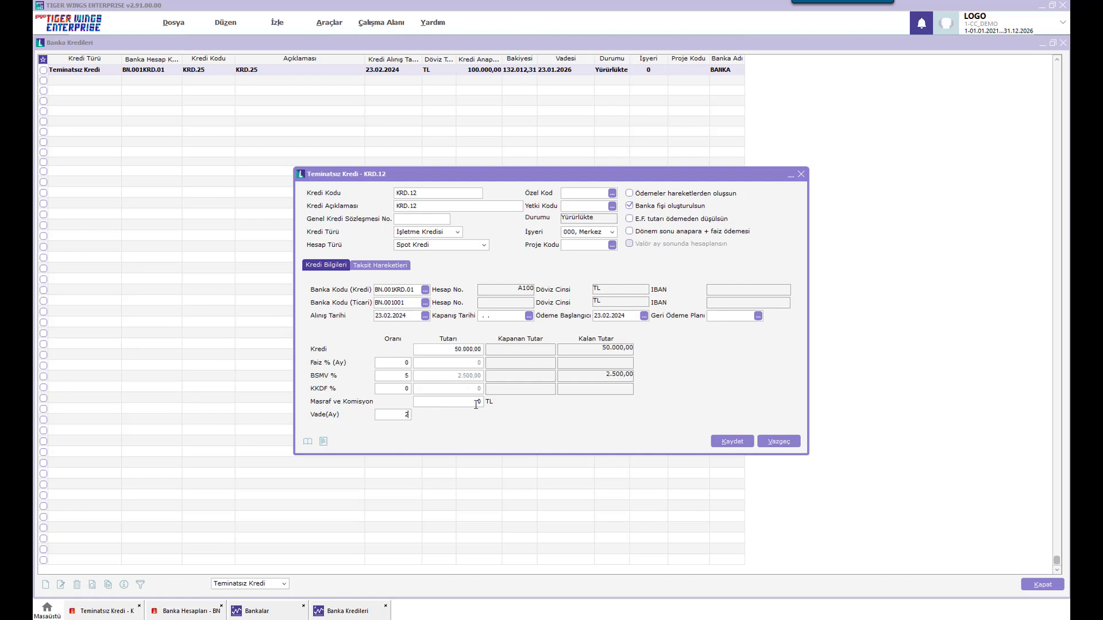
{"action": "type", "text": "24"}
{"action": "key", "text": "Tab"}
{"action": "left_click", "coordinate": [407, 363]}
{"action": "type", "text": "2"}
{"action": "key", "text": "Tab"}
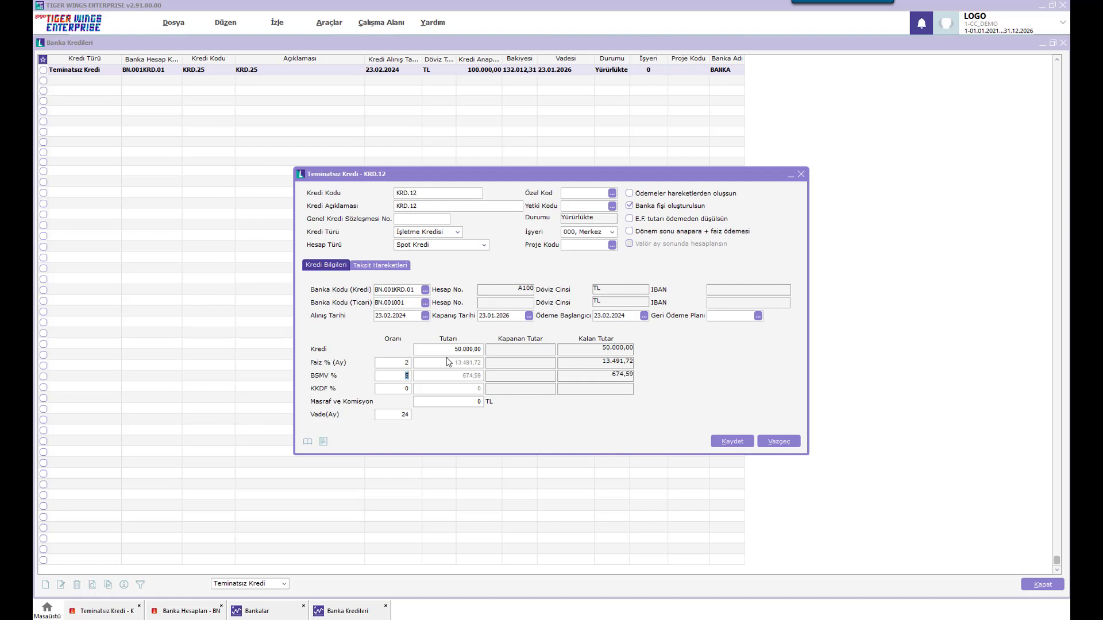
{"action": "left_click", "coordinate": [734, 440]}
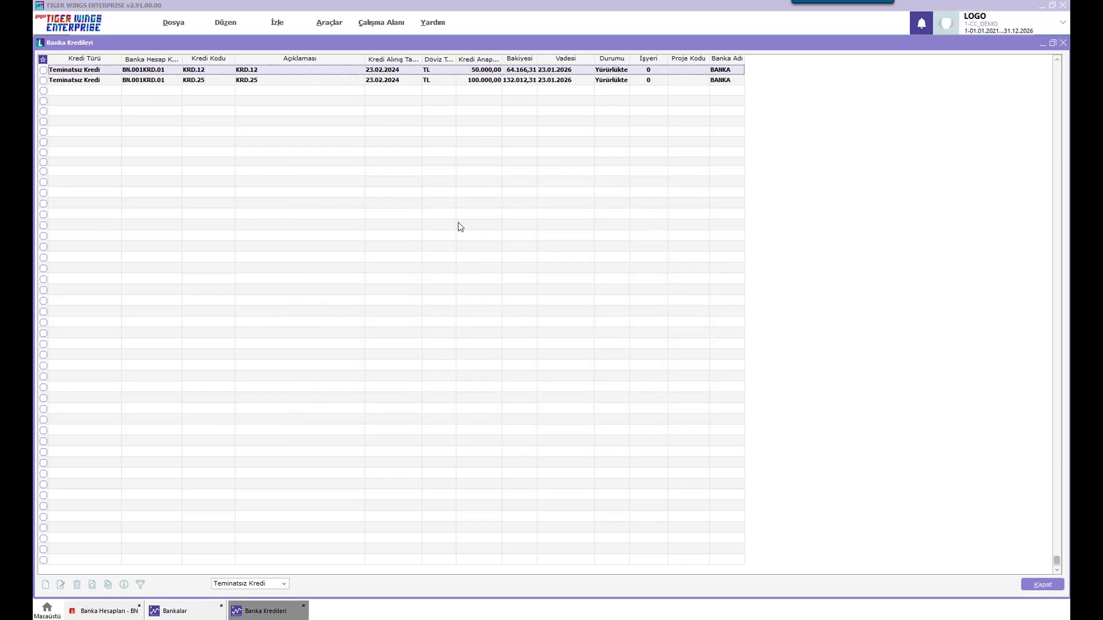
Open the Banka Virman Fişi from the bank slips linked to loan KRD.12.
{"action": "right_click", "coordinate": [298, 72]}
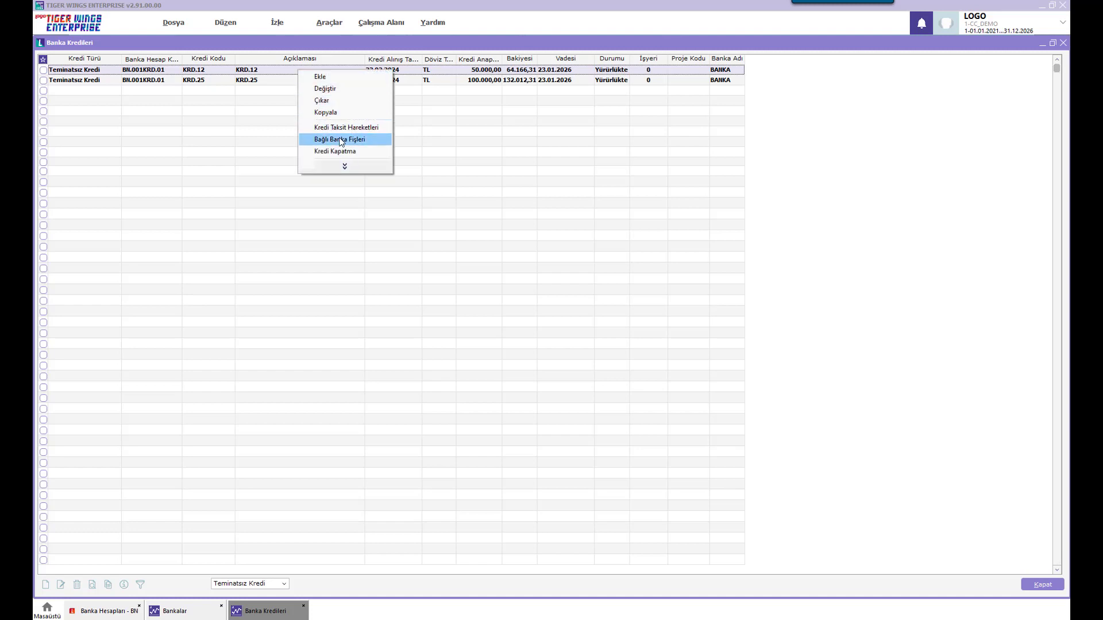
{"action": "left_click", "coordinate": [344, 139]}
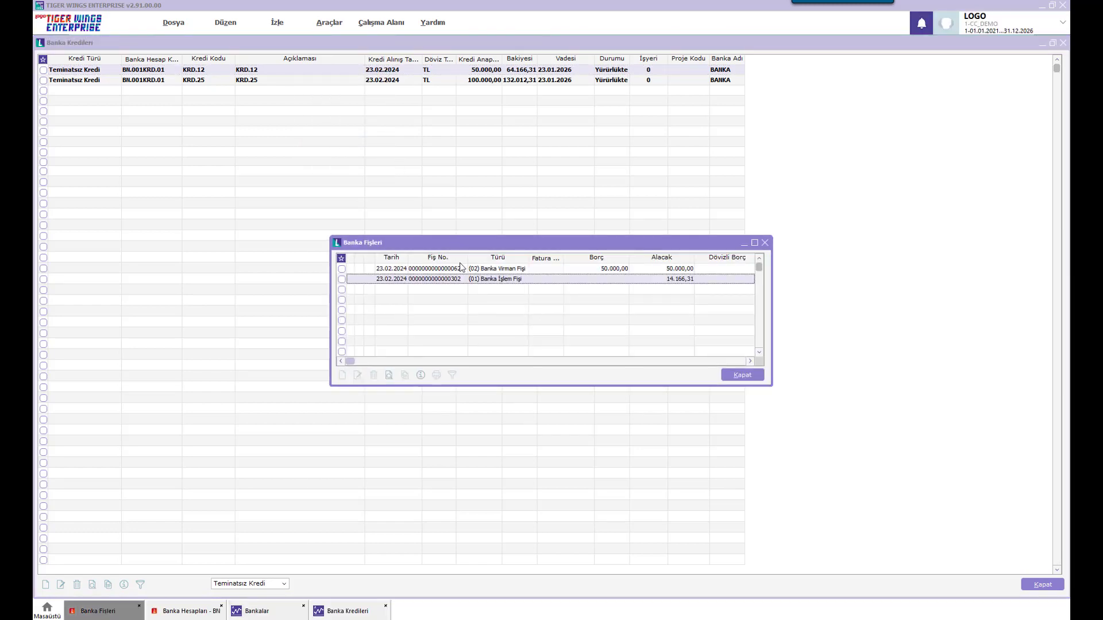
{"action": "right_click", "coordinate": [478, 269]}
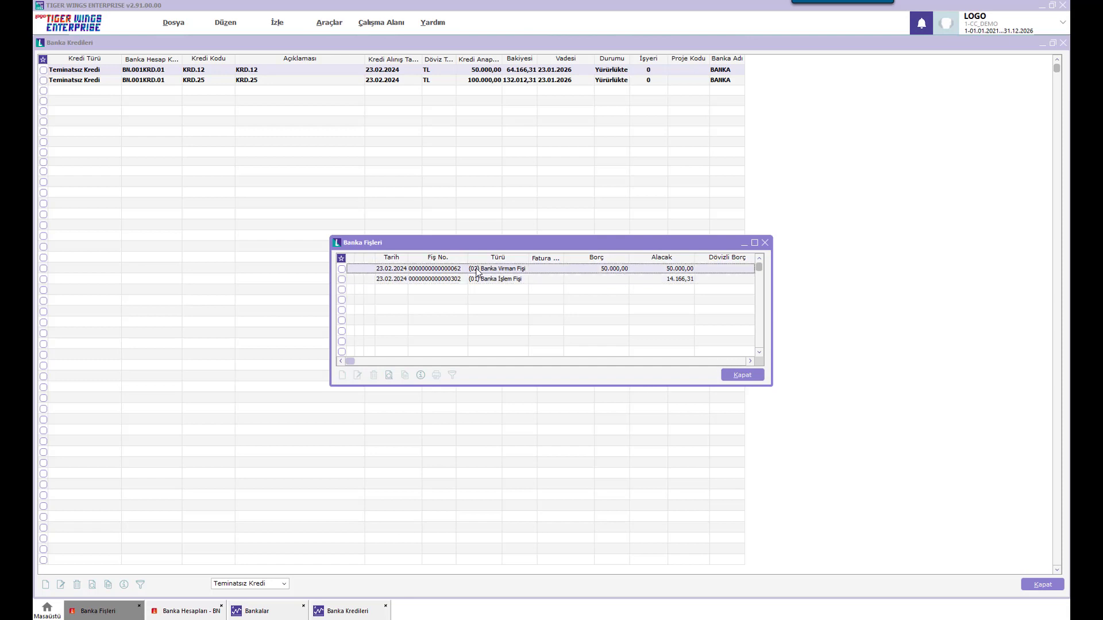
{"action": "left_click", "coordinate": [480, 266]}
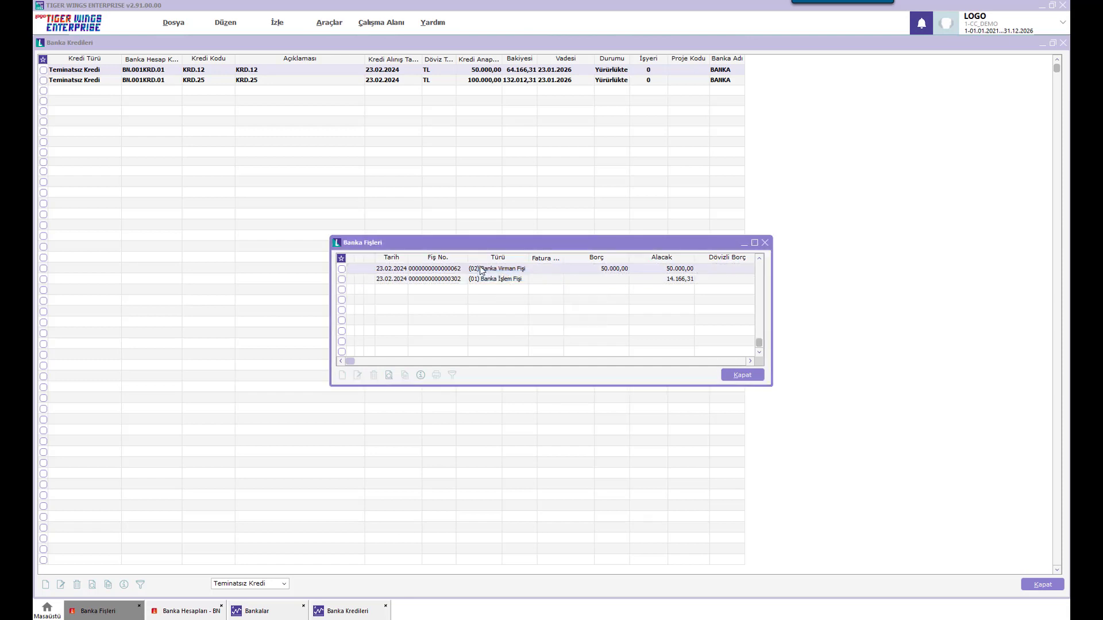
{"action": "double_click", "coordinate": [392, 270]}
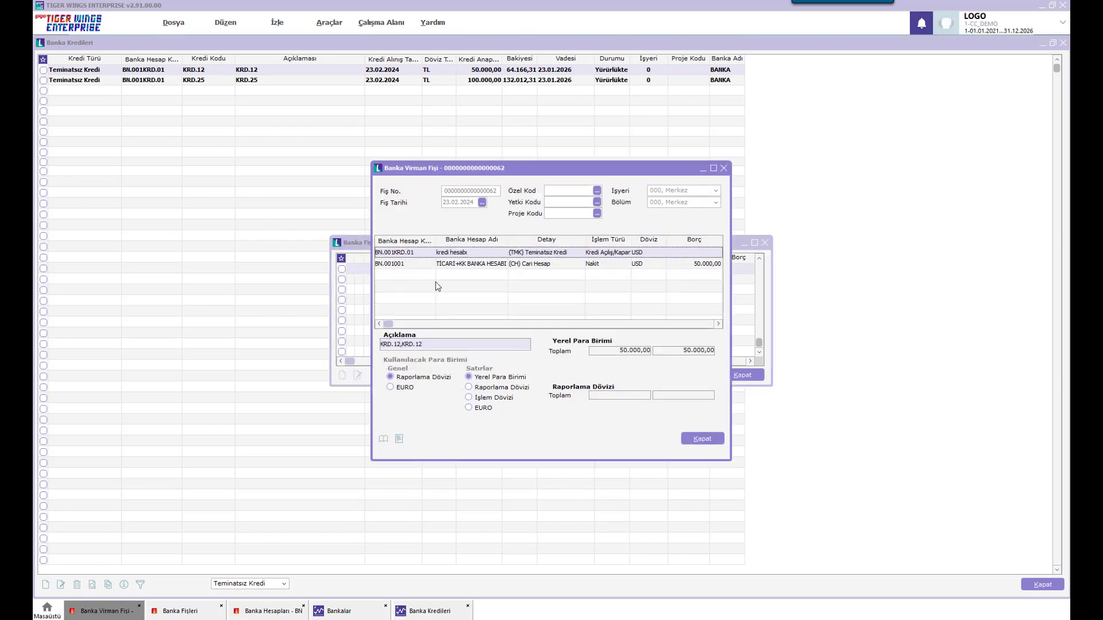
Examine the accounting codes of the Banka Virman Fişi, and close the codes and the slip.
{"action": "right_click", "coordinate": [488, 278]}
{"action": "left_click", "coordinate": [528, 310]}
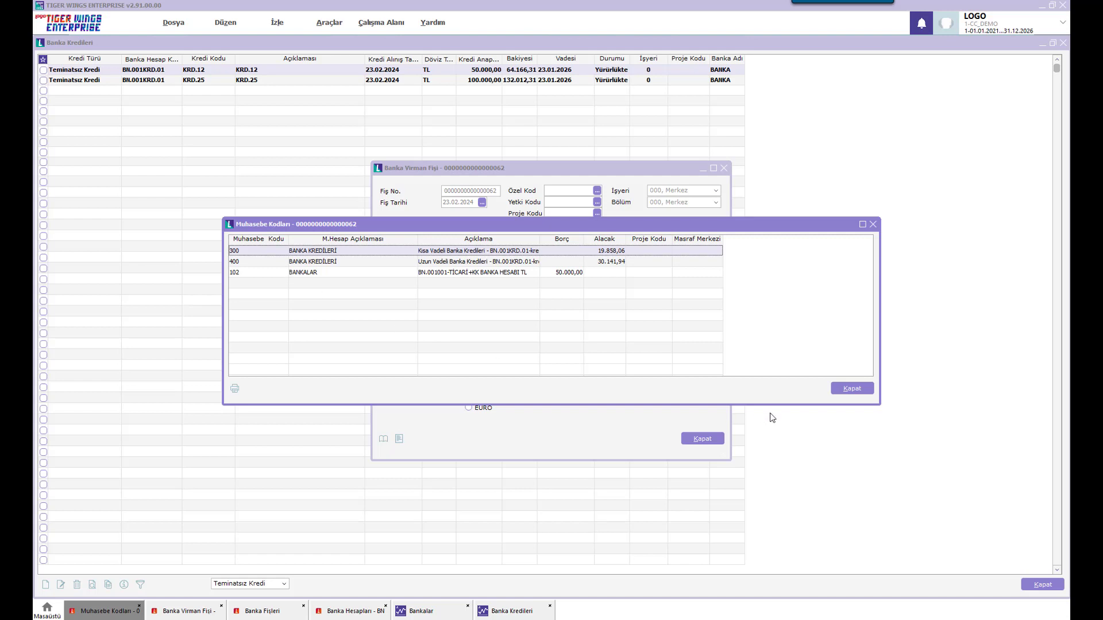
{"action": "left_click", "coordinate": [851, 388]}
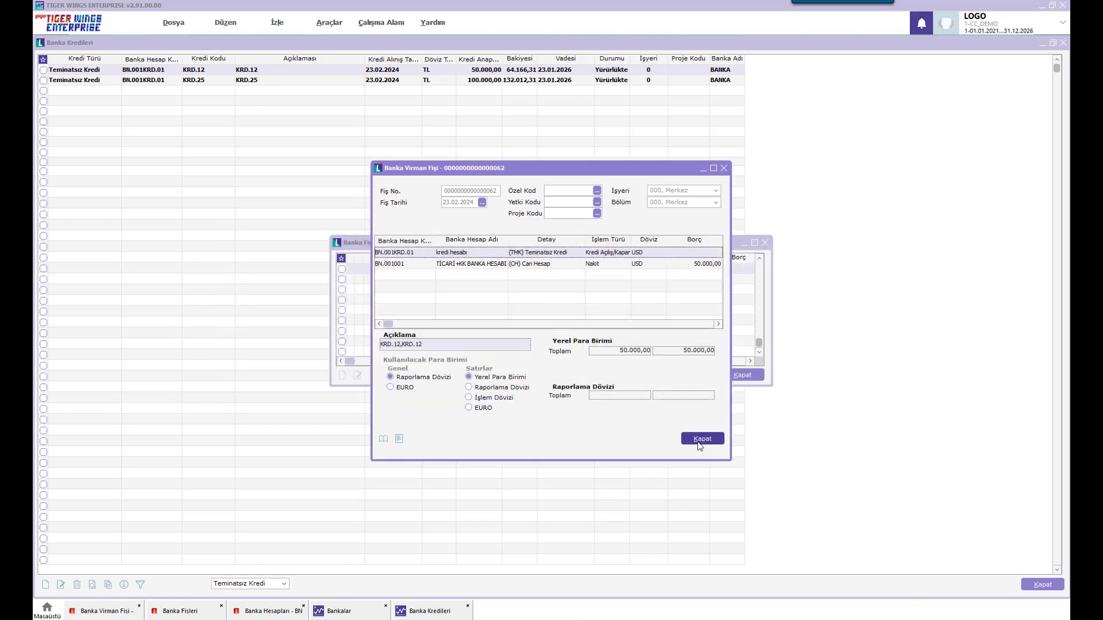
{"action": "left_click", "coordinate": [699, 442]}
Open the linked Banka İşlem Fişi, examine its interest and BSMV accounting codes, and close the codes and the slip.
{"action": "left_click", "coordinate": [553, 280]}
{"action": "right_click", "coordinate": [552, 281]}
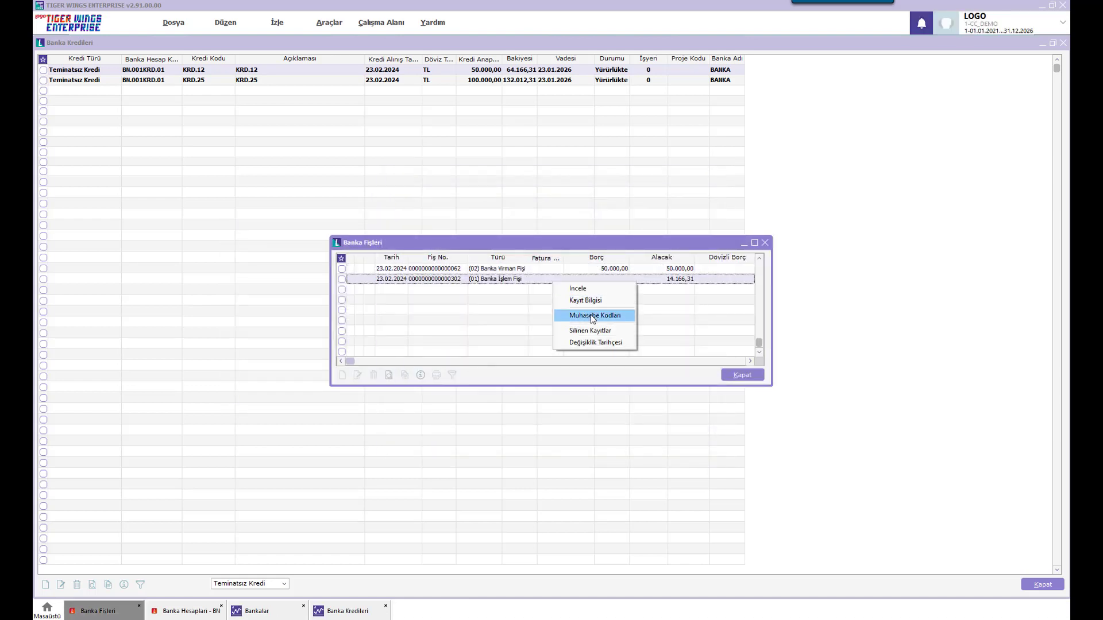
{"action": "left_click", "coordinate": [593, 316]}
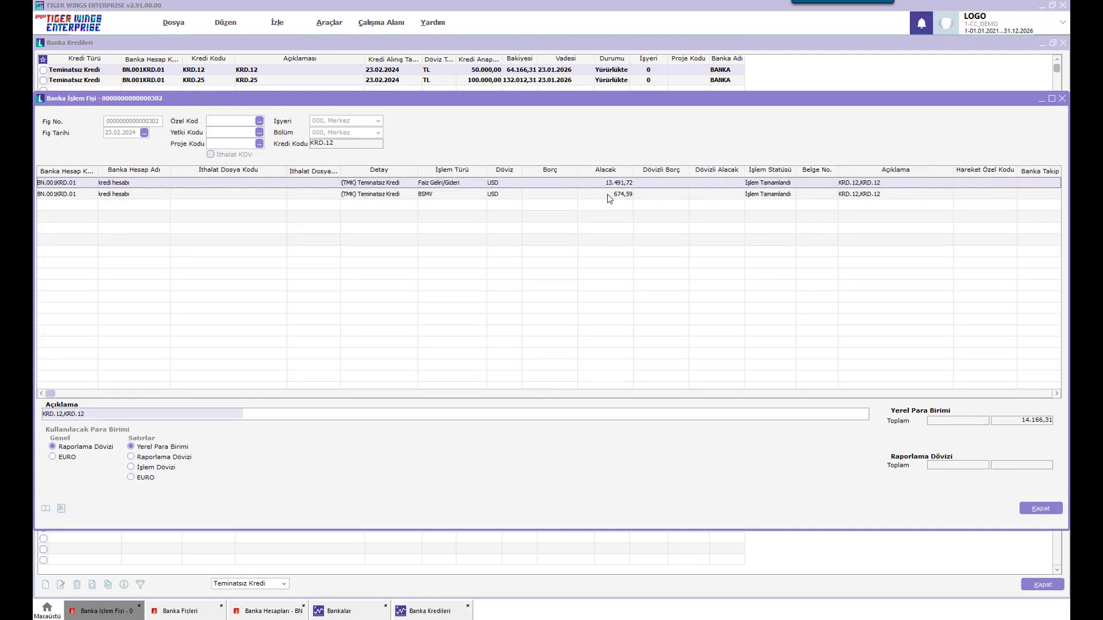
{"action": "right_click", "coordinate": [608, 194]}
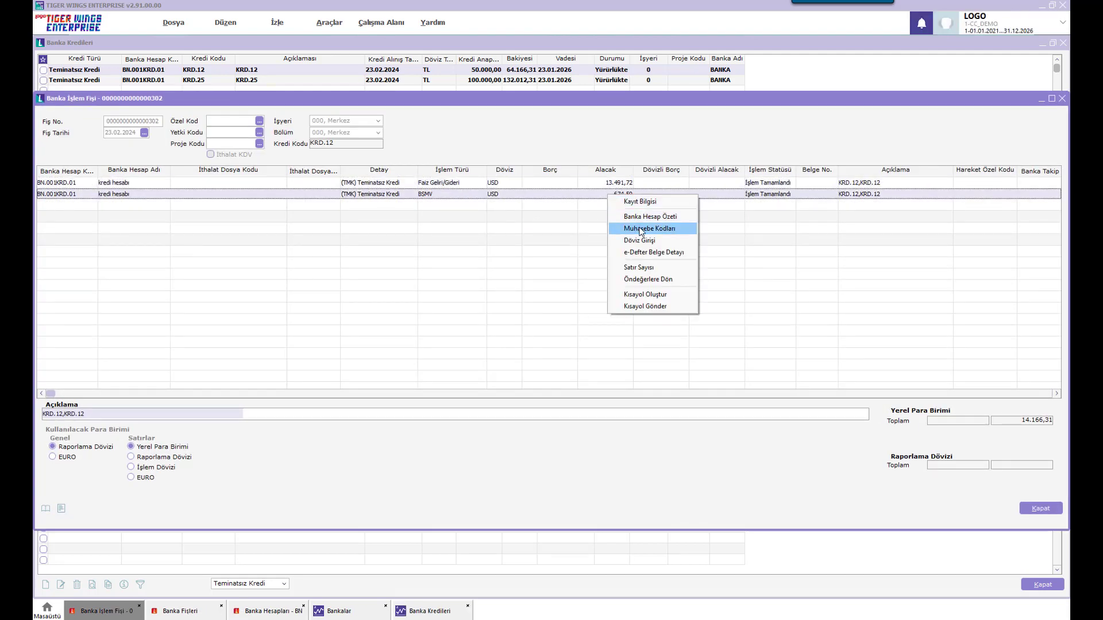
{"action": "left_click", "coordinate": [641, 228]}
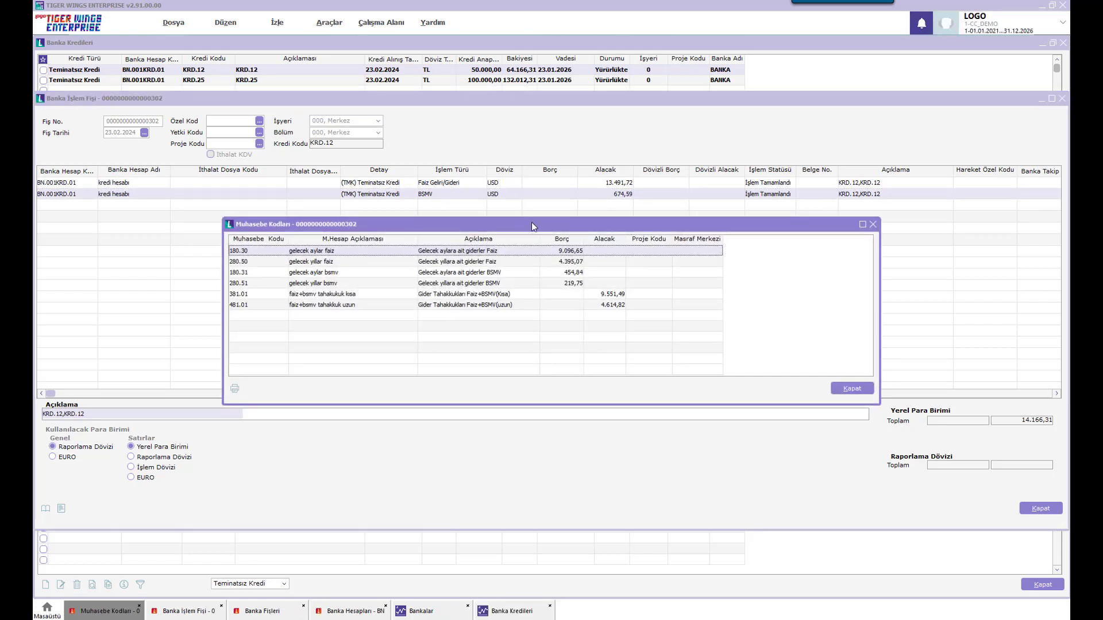
{"action": "left_click_drag", "start_coordinate": [532, 222], "coordinate": [494, 218]}
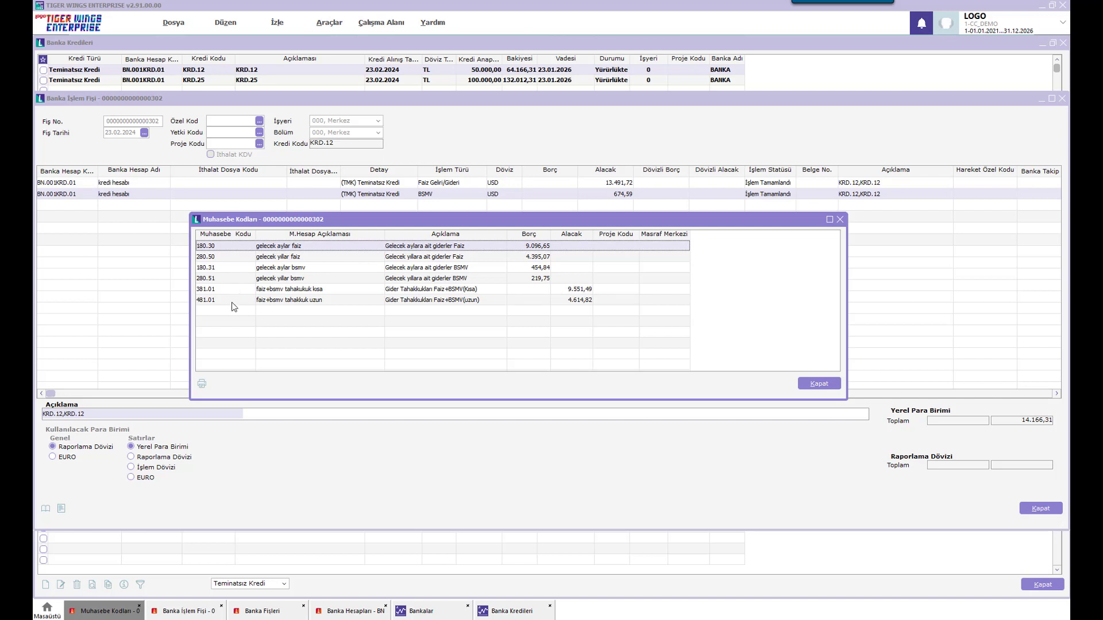
{"action": "left_click", "coordinate": [820, 383]}
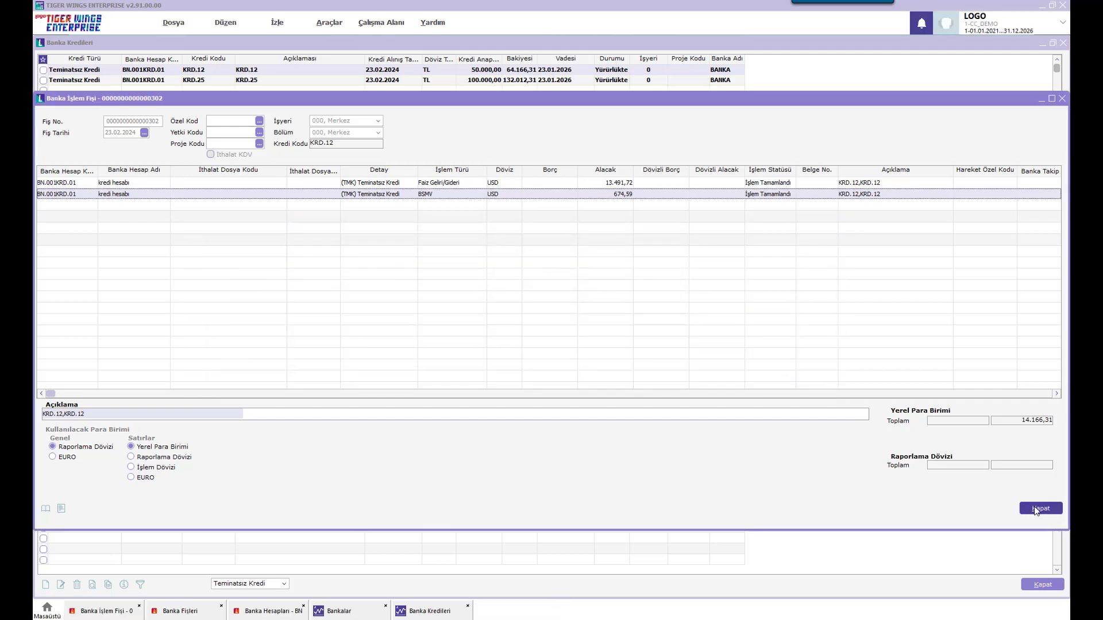
{"action": "left_click", "coordinate": [1036, 509]}
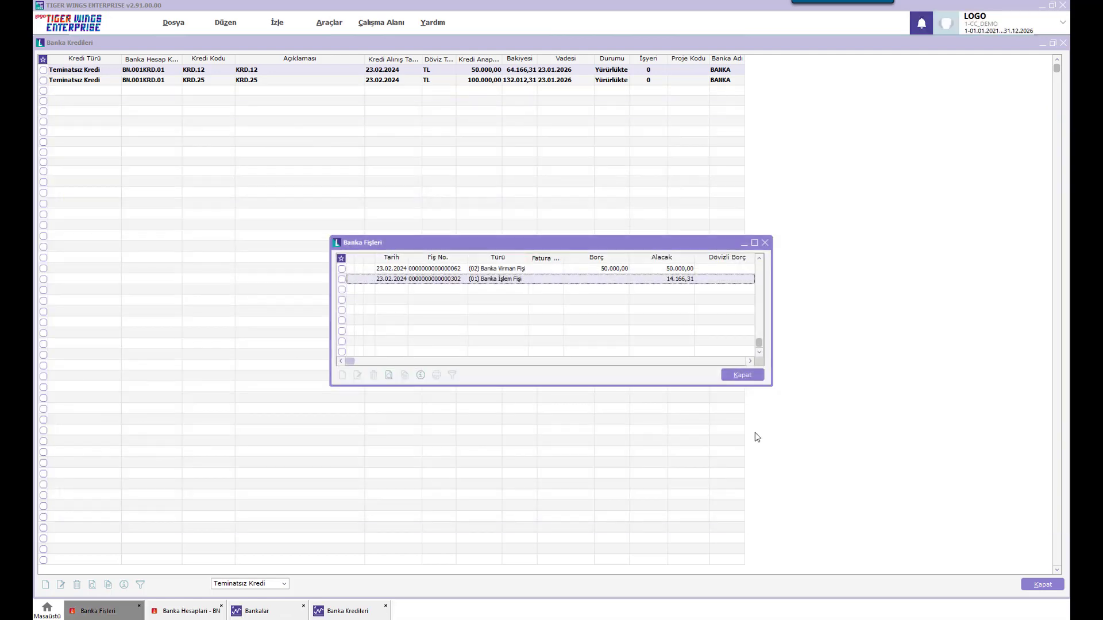
Pay the 23.02.2024 instalment of loan KRD.12 from its Kredi Taksit Hareketleri.
{"action": "right_click", "coordinate": [295, 73]}
{"action": "left_click", "coordinate": [330, 131]}
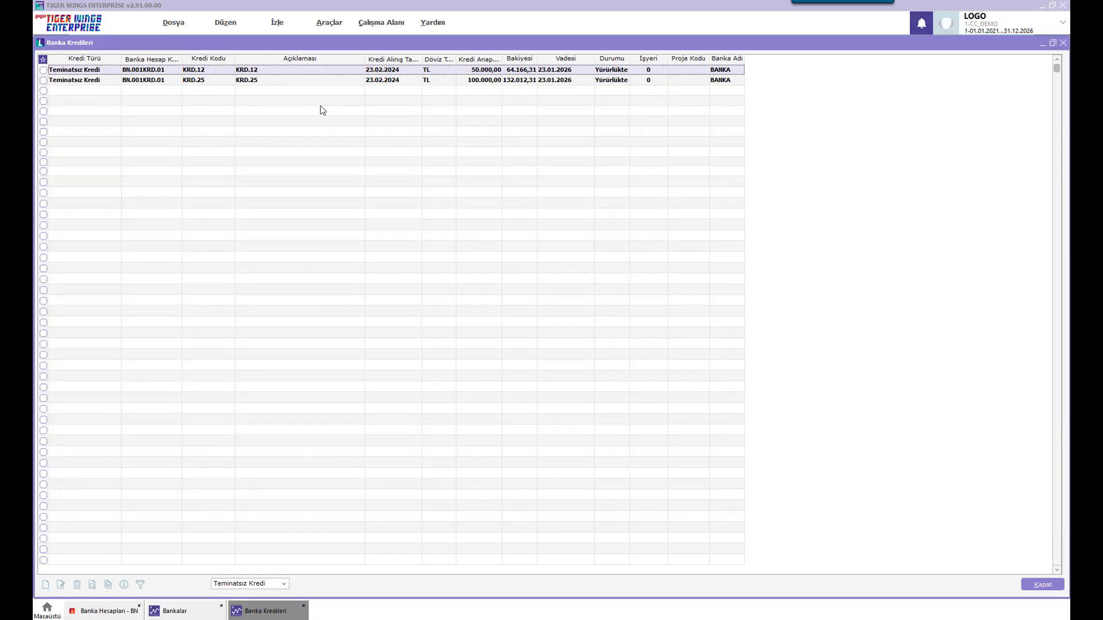
{"action": "right_click", "coordinate": [298, 61]}
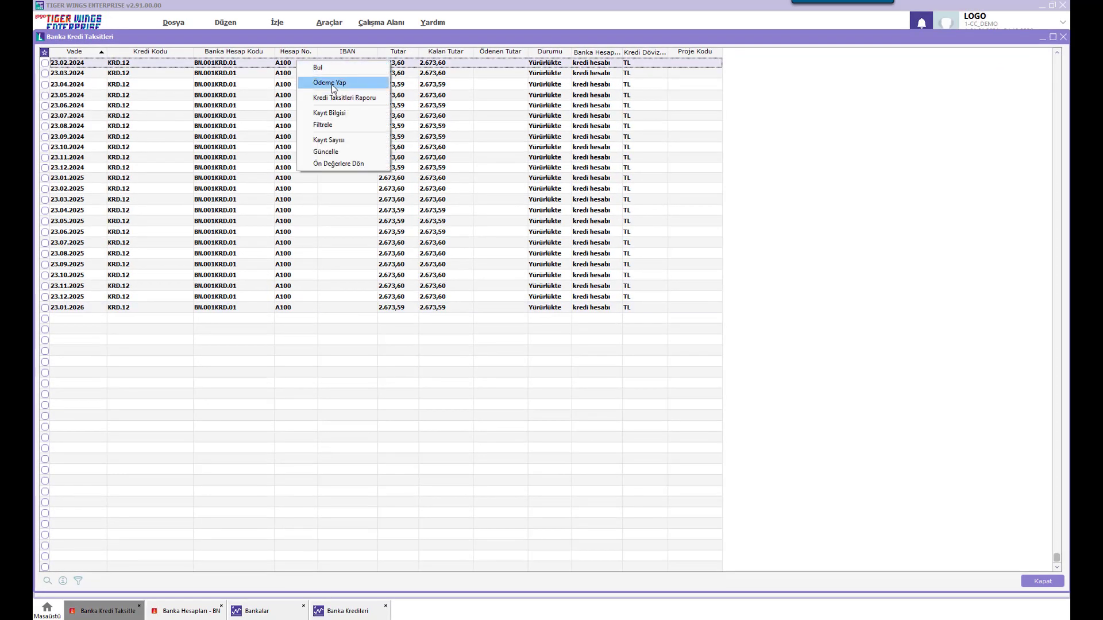
{"action": "left_click", "coordinate": [335, 84]}
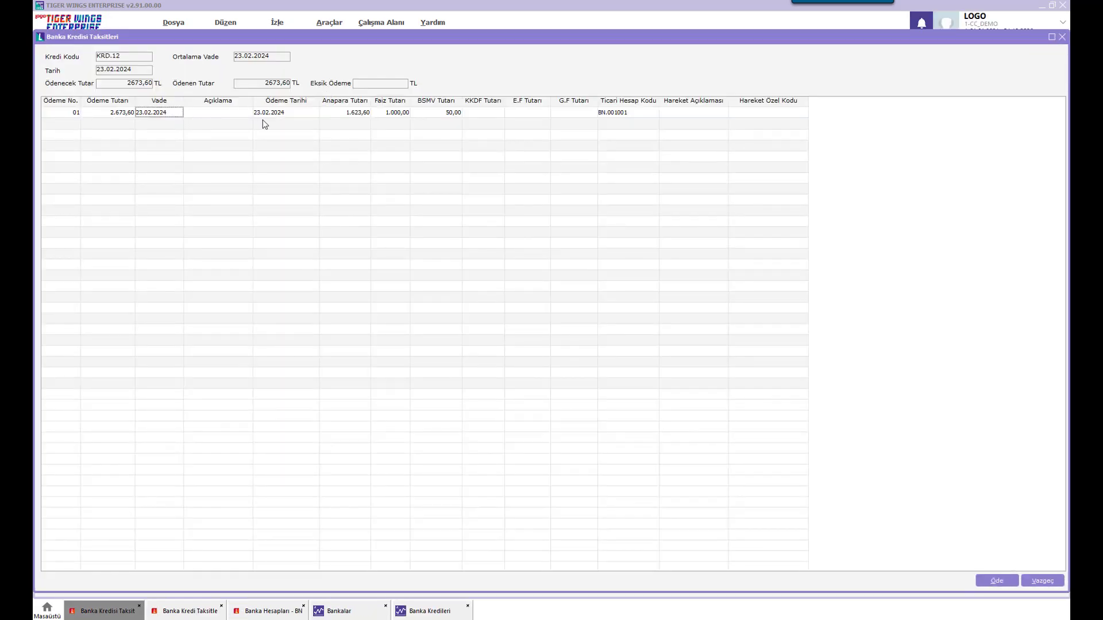
{"action": "left_click", "coordinate": [990, 582]}
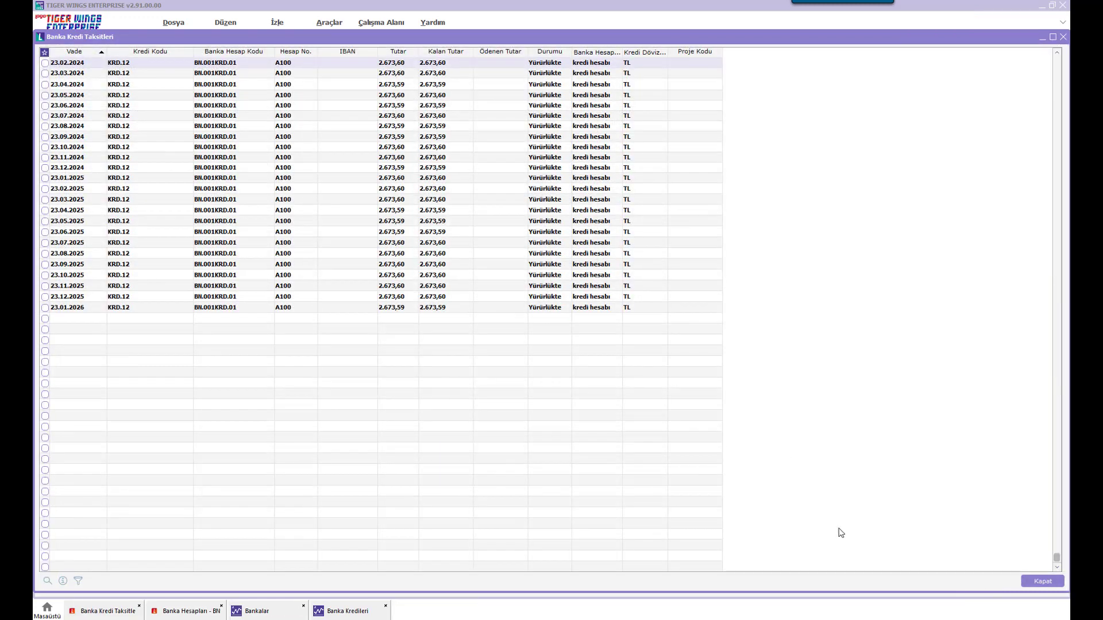
Open the Banka İşlem Fişi behind the payment of the 23.02.2024 instalment.
{"action": "right_click", "coordinate": [315, 67]}
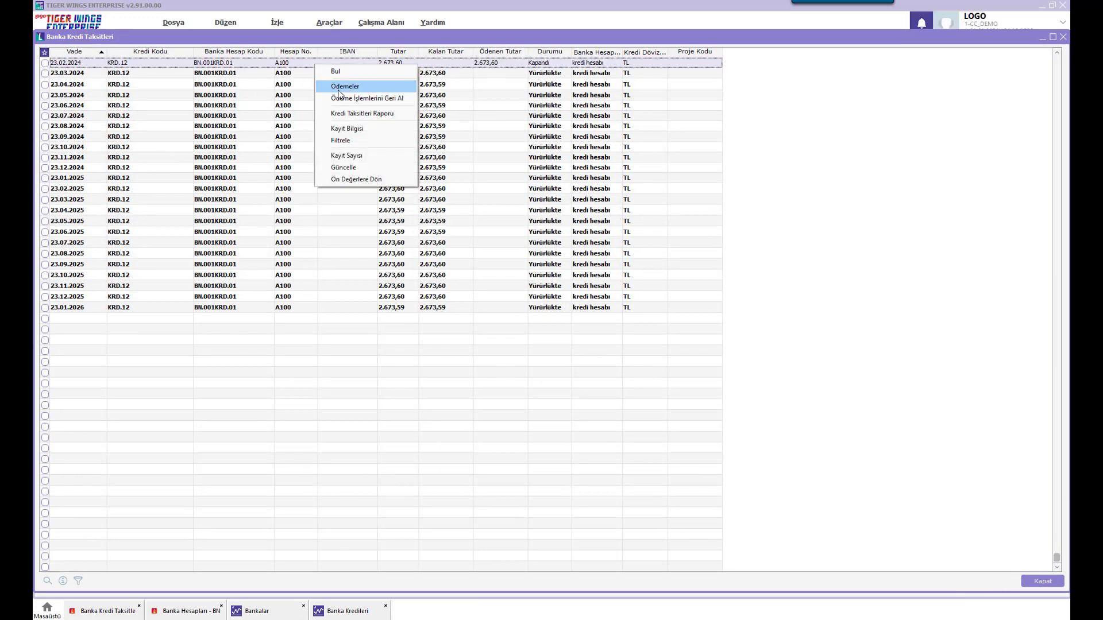
{"action": "left_click", "coordinate": [339, 87]}
{"action": "right_click", "coordinate": [332, 199]}
{"action": "left_click", "coordinate": [370, 221]}
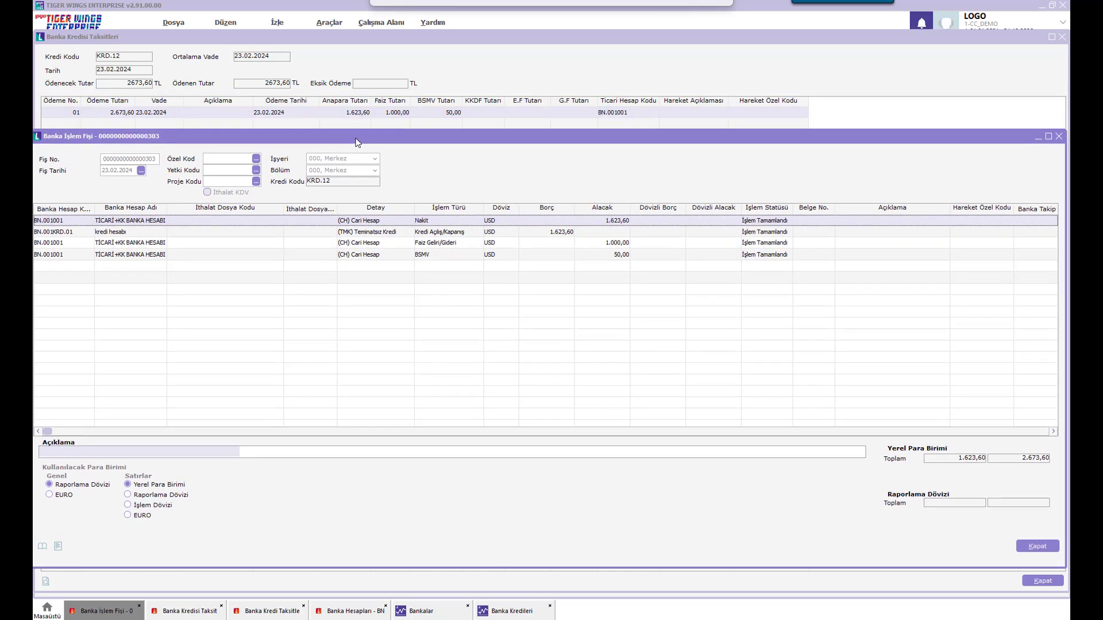
{"action": "left_click_drag", "start_coordinate": [358, 143], "coordinate": [362, 136]}
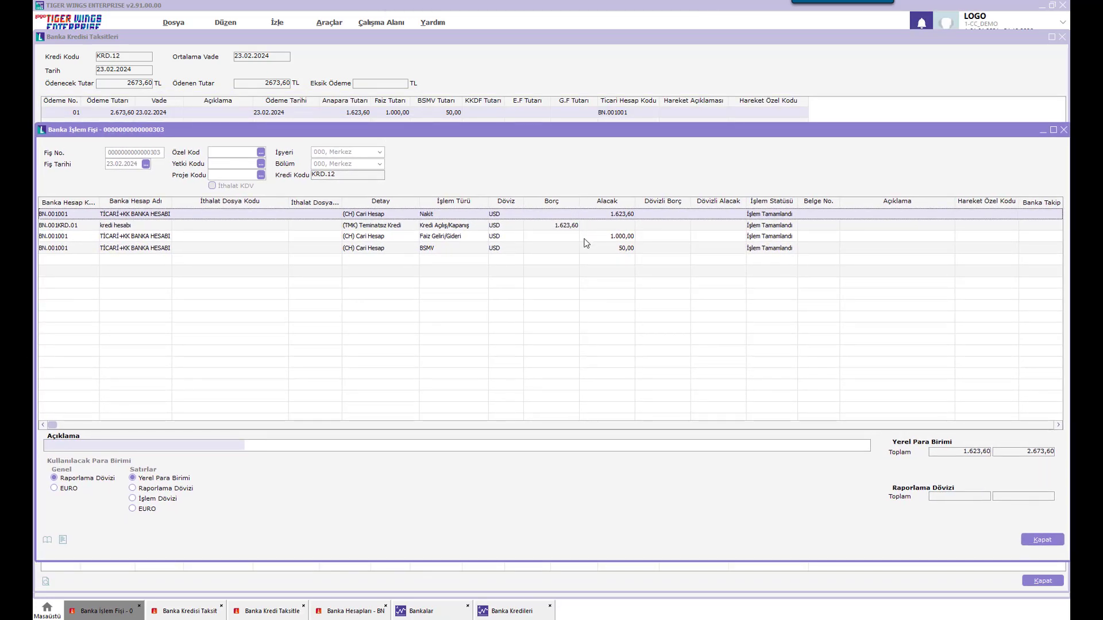
Examine the accounting codes of the instalment payment slip, and close the codes, the slip and the payment window.
{"action": "right_click", "coordinate": [350, 280]}
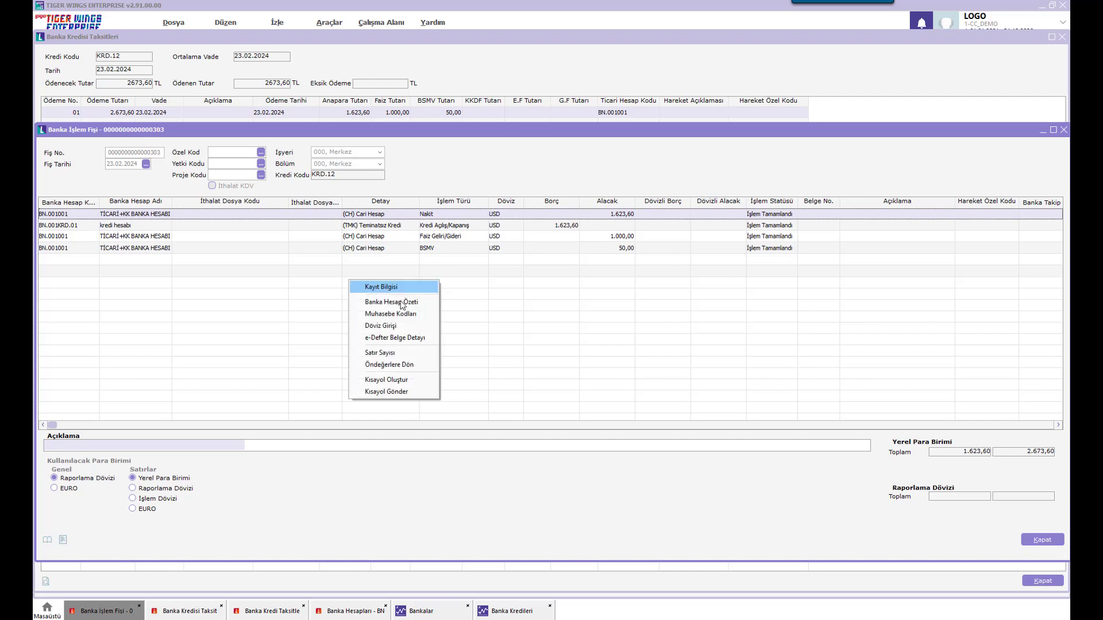
{"action": "left_click", "coordinate": [395, 313]}
{"action": "left_click_drag", "start_coordinate": [408, 222], "coordinate": [320, 268]}
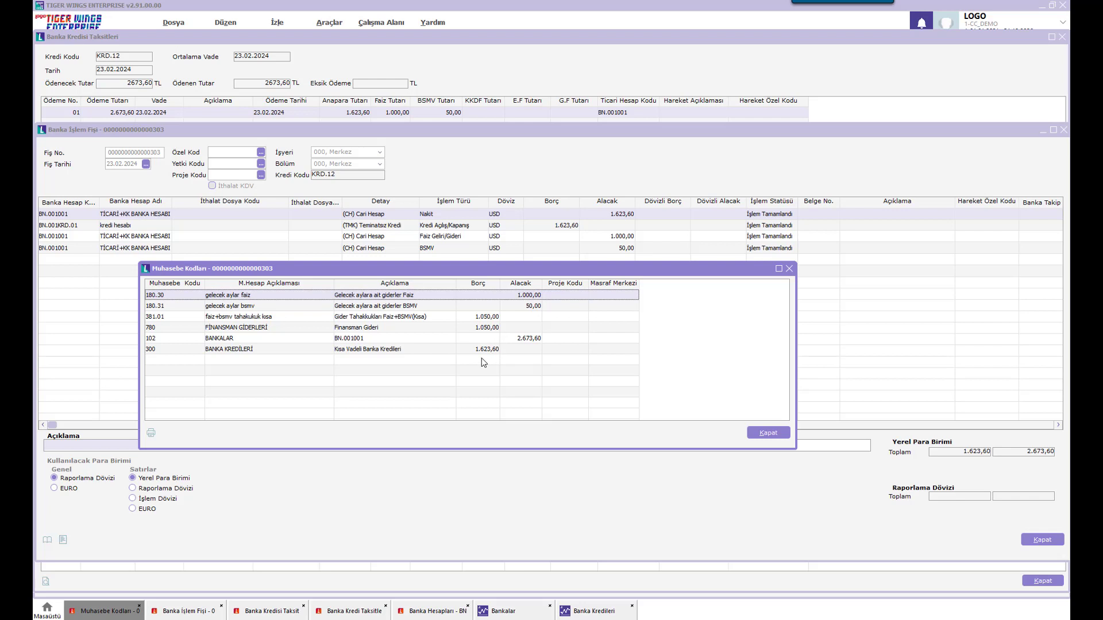
{"action": "left_click", "coordinate": [768, 433]}
{"action": "key", "text": "Escape"}
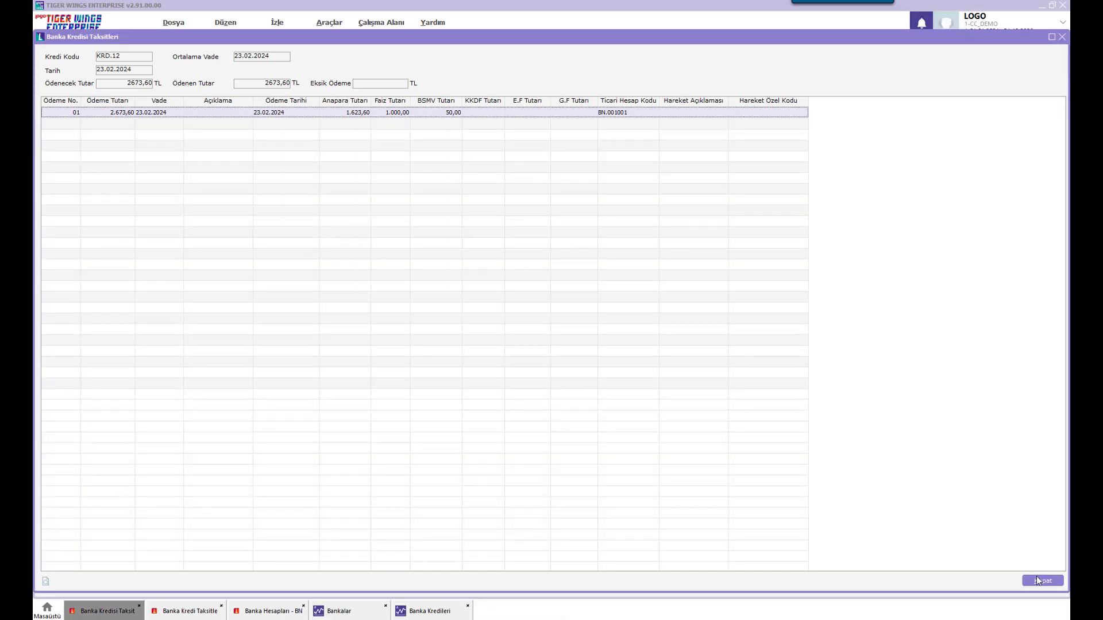
{"action": "key", "text": "Escape"}
Open Finans Parametreleri from the desktop and locate the parameter for tracking short- and long-term loan accounts separately.
{"action": "left_click", "coordinate": [47, 610]}
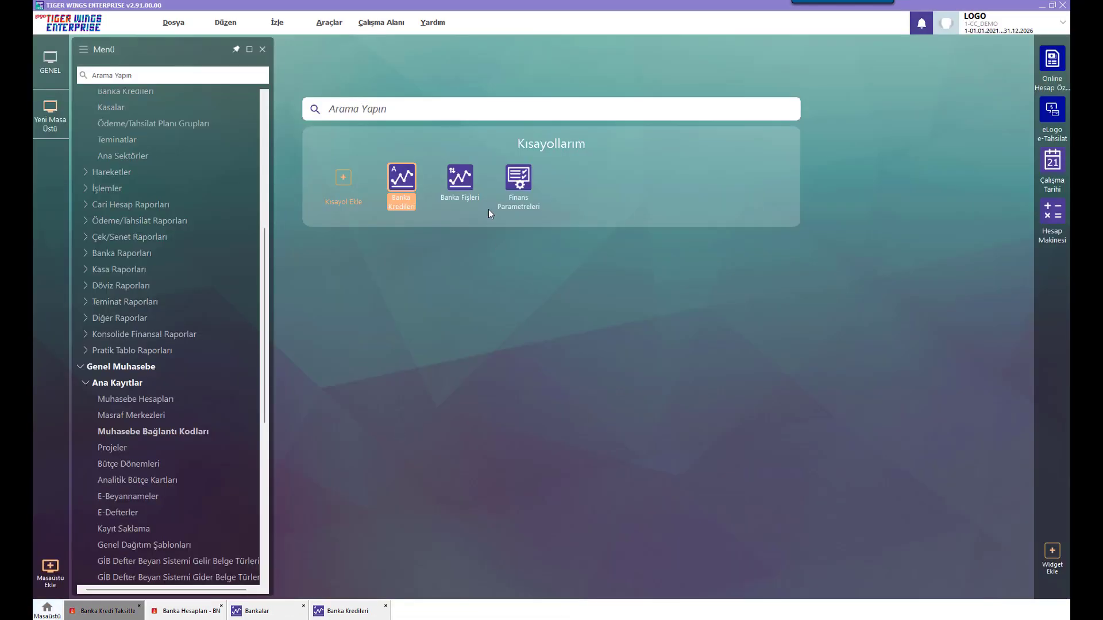
{"action": "left_click", "coordinate": [511, 179]}
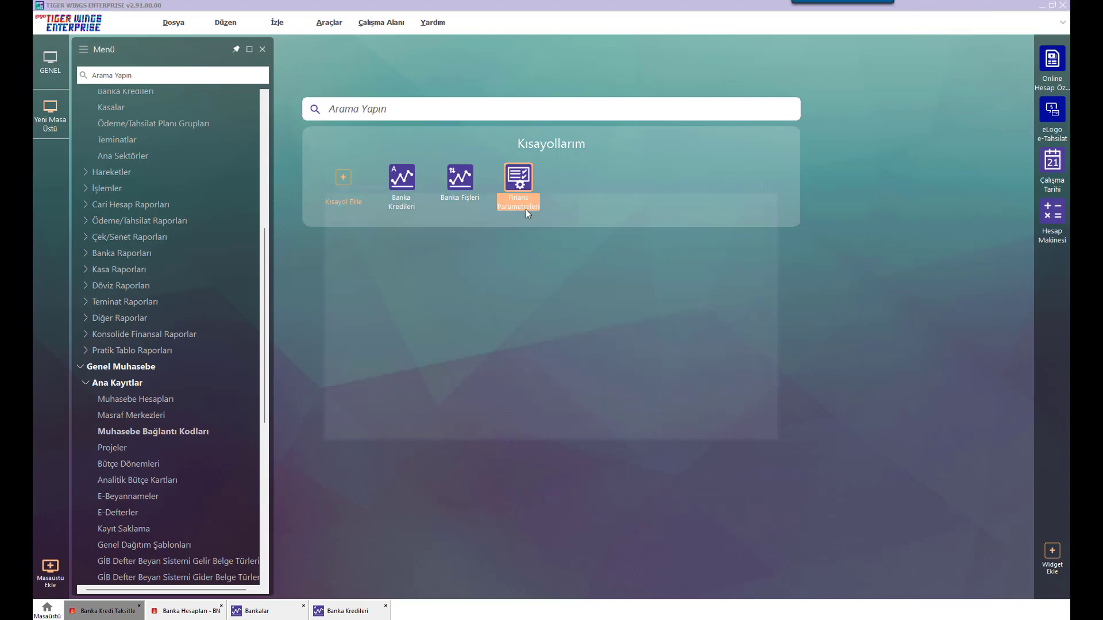
{"action": "left_click", "coordinate": [497, 295]}
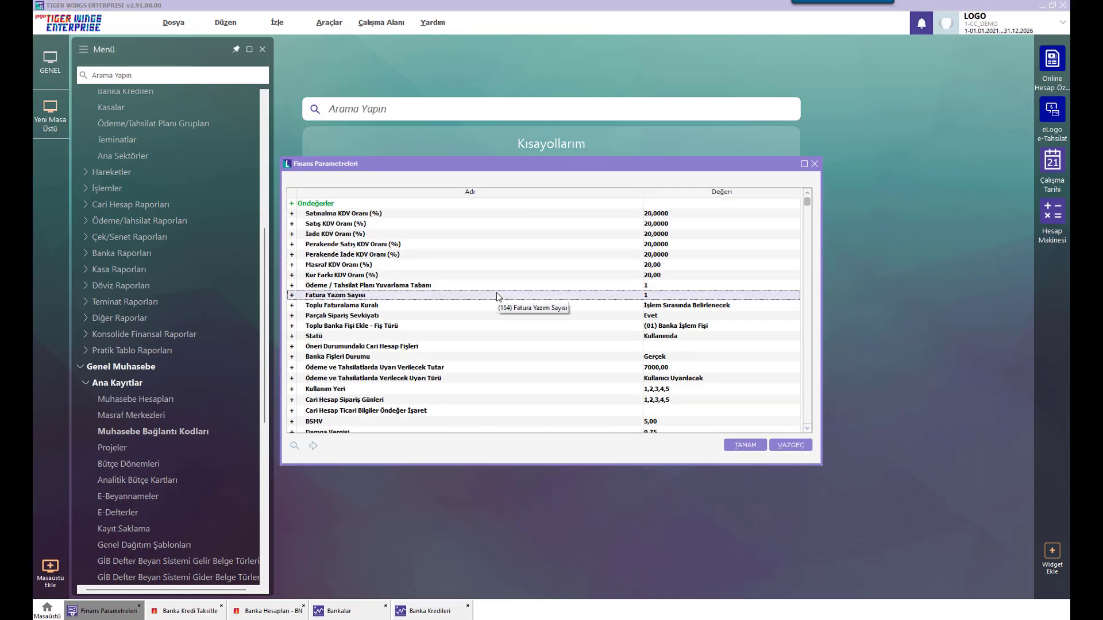
{"action": "scroll", "coordinate": [496, 291], "scroll_direction": "down", "scroll_amount": 10}
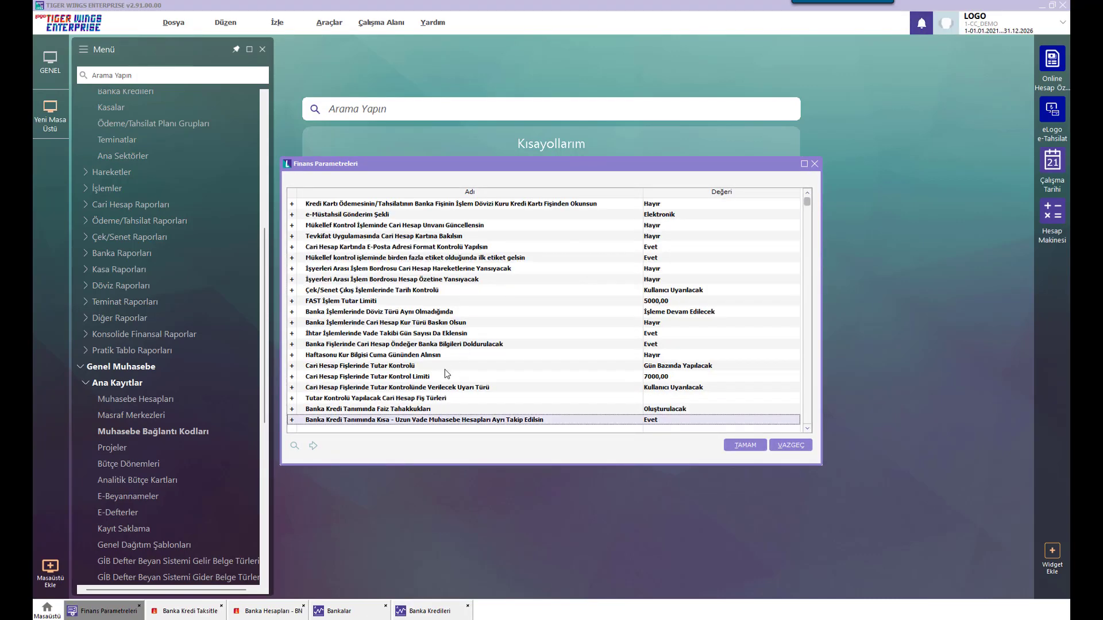